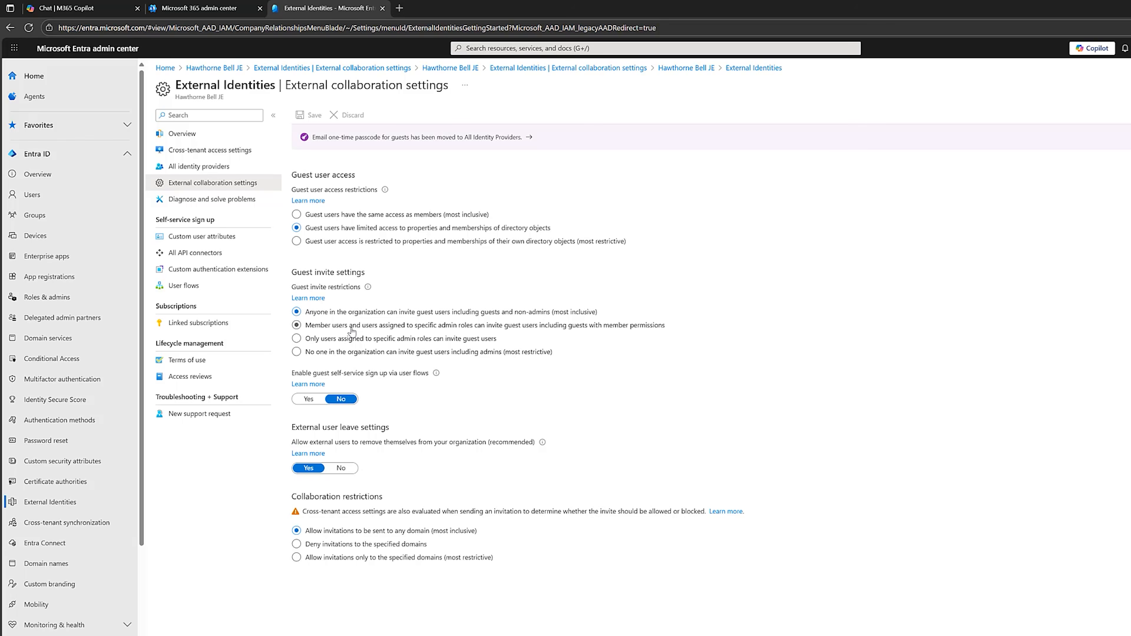
{"action": "left_click", "coordinate": [383, 340]}
{"action": "left_click", "coordinate": [296, 325]}
{"action": "left_click", "coordinate": [309, 115]}
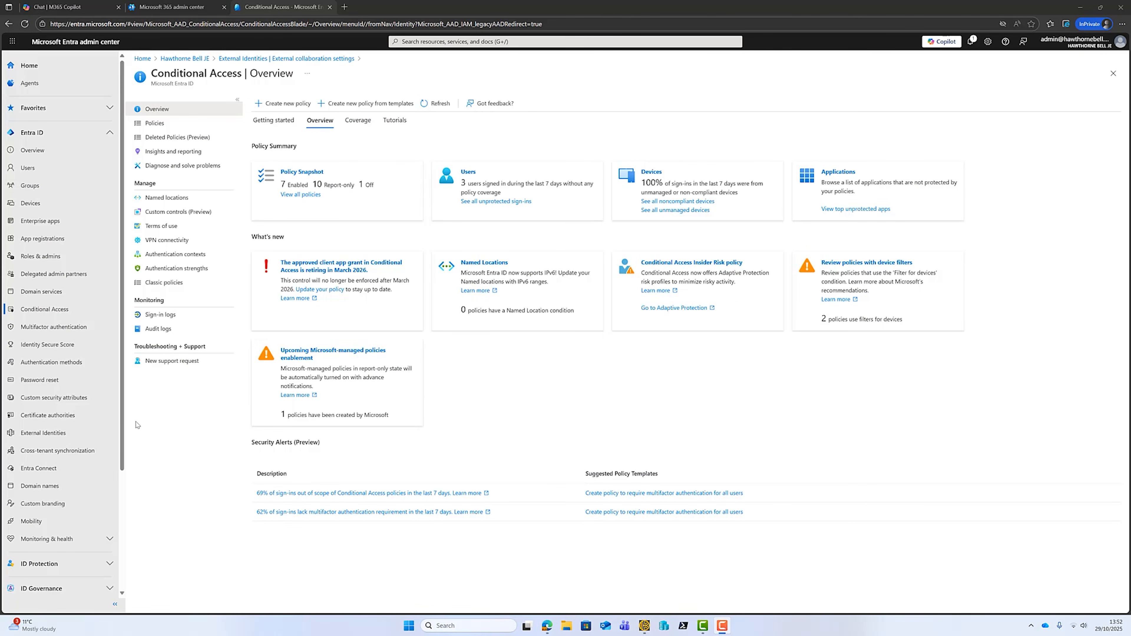
Open External Identities' external collaboration settings and set collaboration restrictions to deny invitations to the specified domains.
{"action": "left_click", "coordinate": [67, 433]}
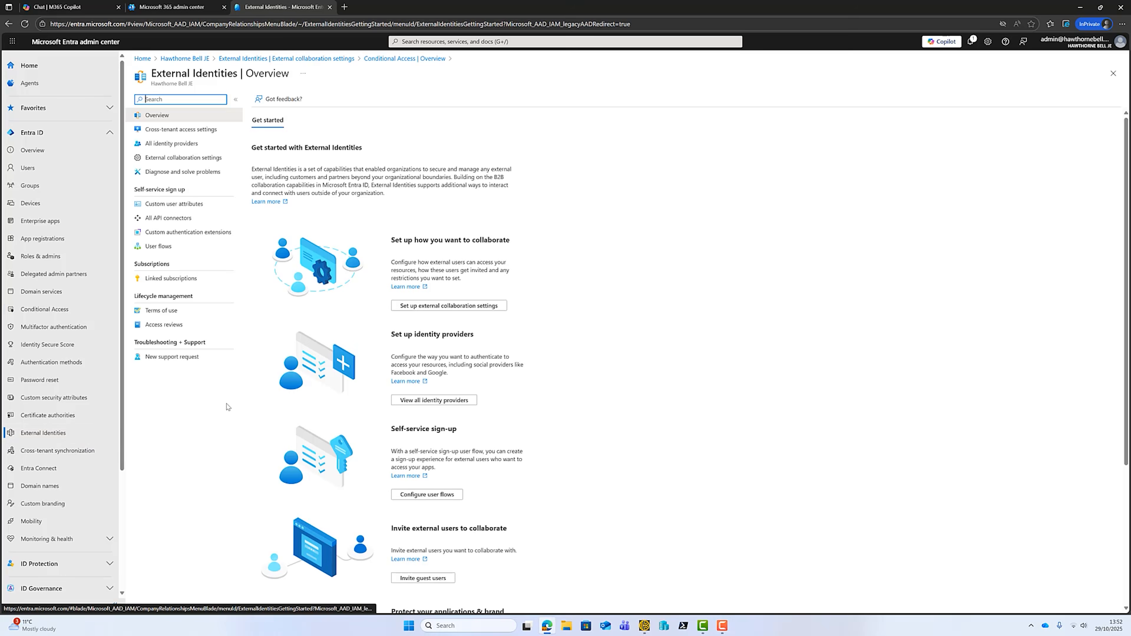
{"action": "left_click", "coordinate": [161, 158]}
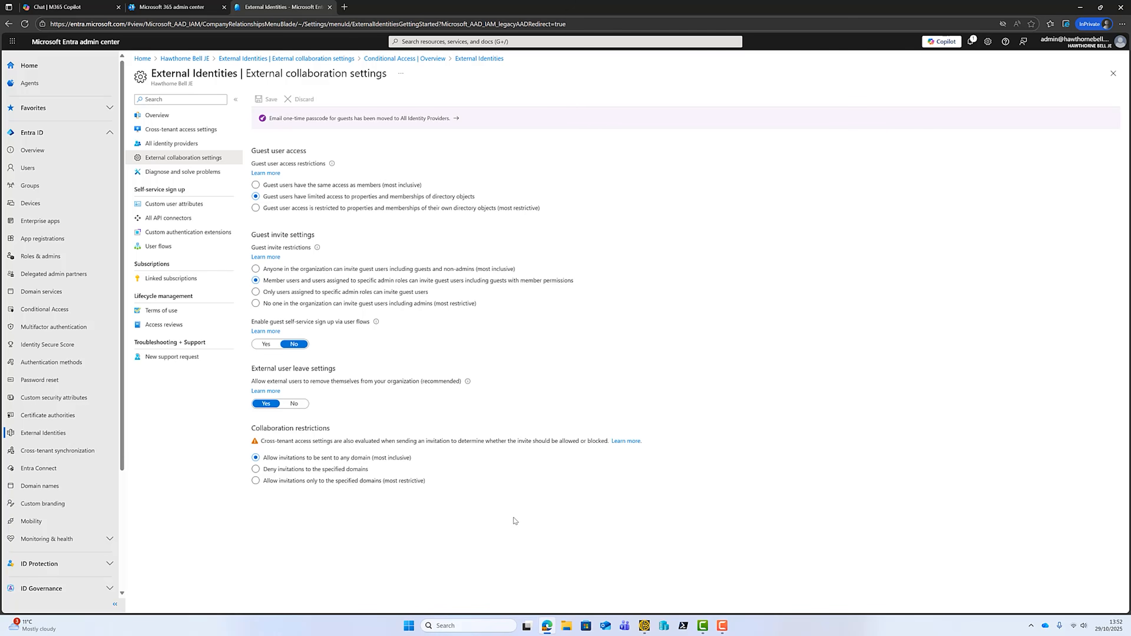
{"action": "left_click", "coordinate": [282, 483]}
{"action": "left_click", "coordinate": [256, 480]}
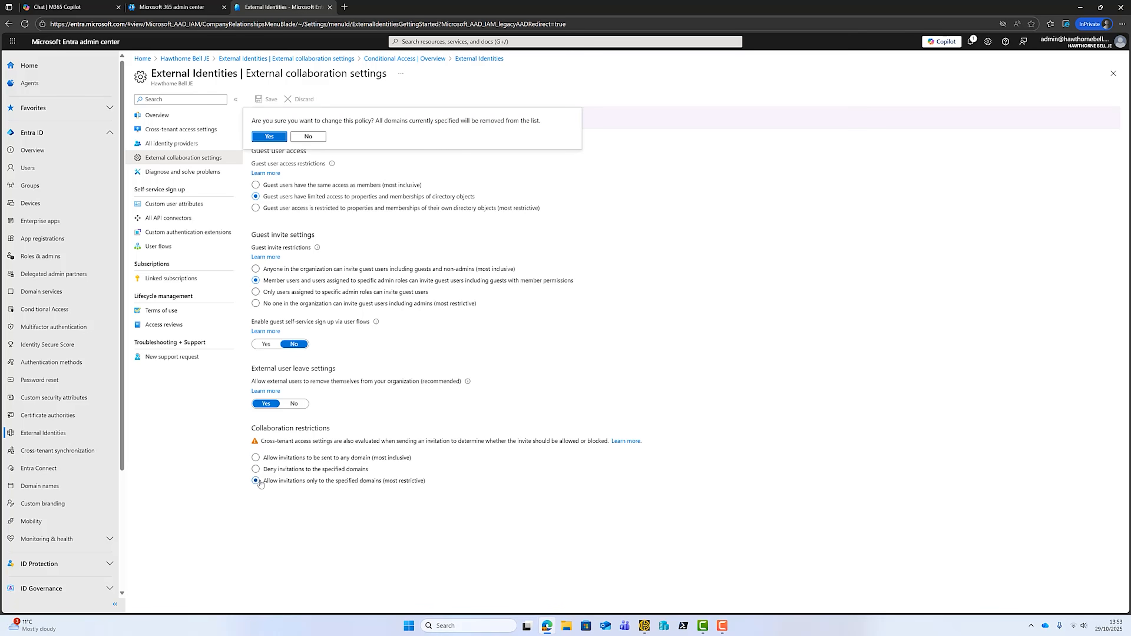
{"action": "left_click", "coordinate": [275, 136]}
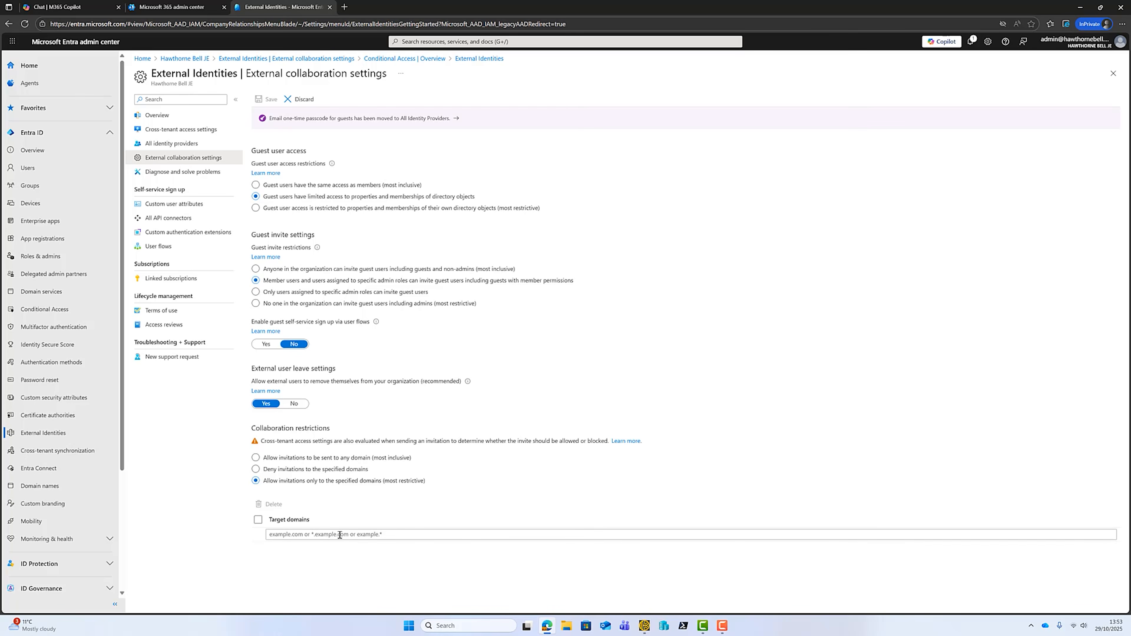
{"action": "left_click", "coordinate": [256, 469]}
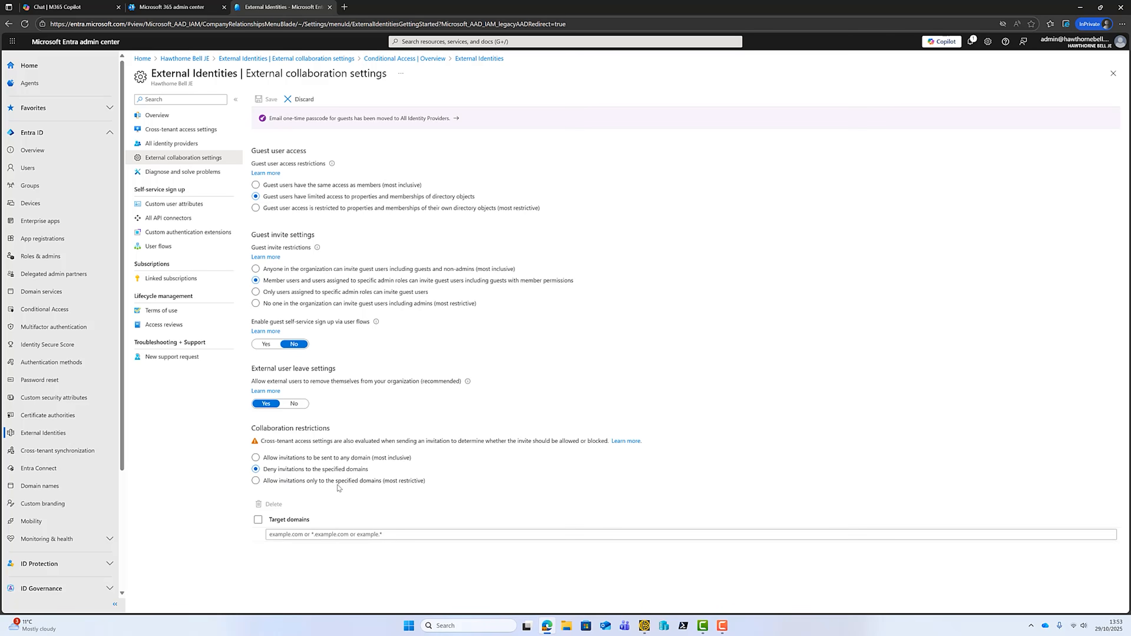
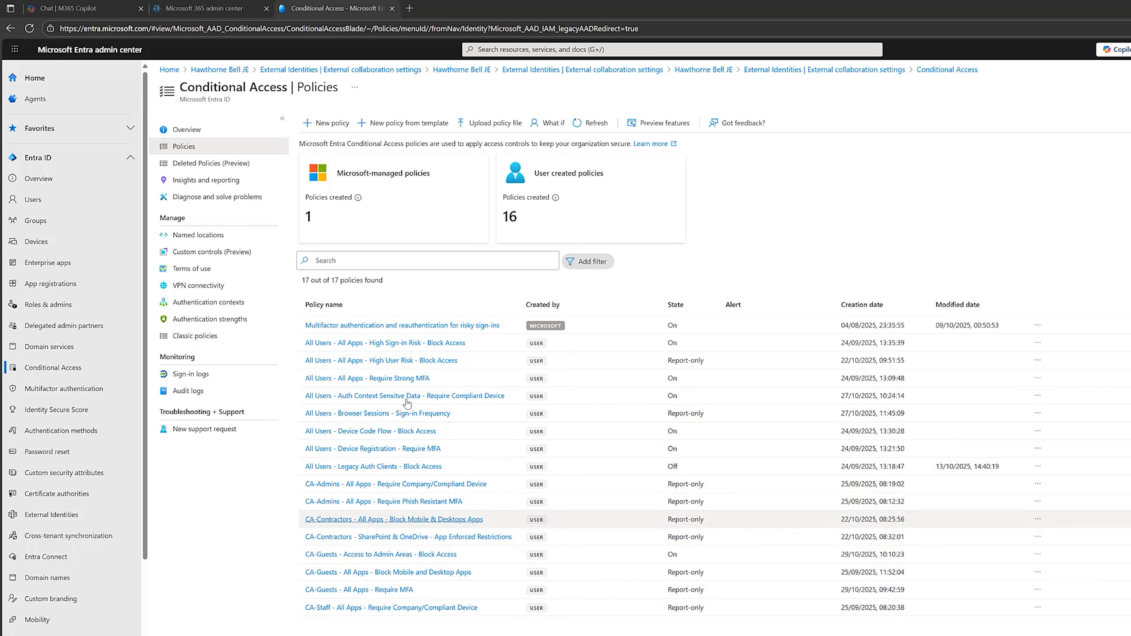
Start a new Conditional Access policy named "CA-Guest - Browser Sessions - Sign-in Frequency".
{"action": "left_click", "coordinate": [332, 124]}
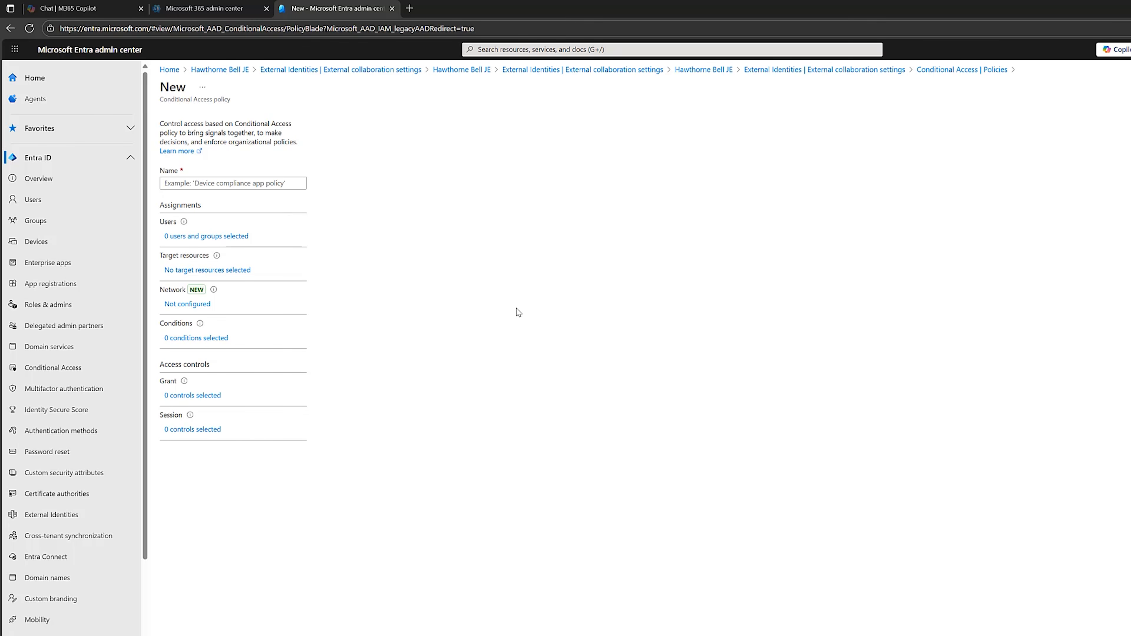
{"action": "left_click", "coordinate": [222, 185]}
{"action": "left_click", "coordinate": [225, 197]}
{"action": "left_click_drag", "start_coordinate": [176, 183], "coordinate": [327, 210]}
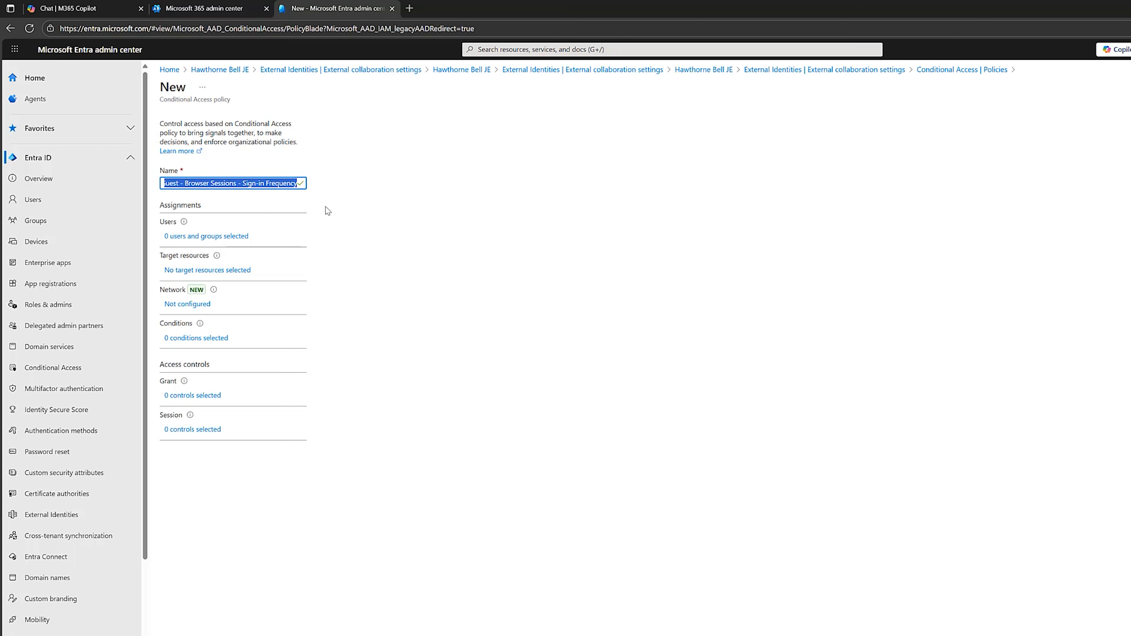
{"action": "left_click", "coordinate": [414, 227]}
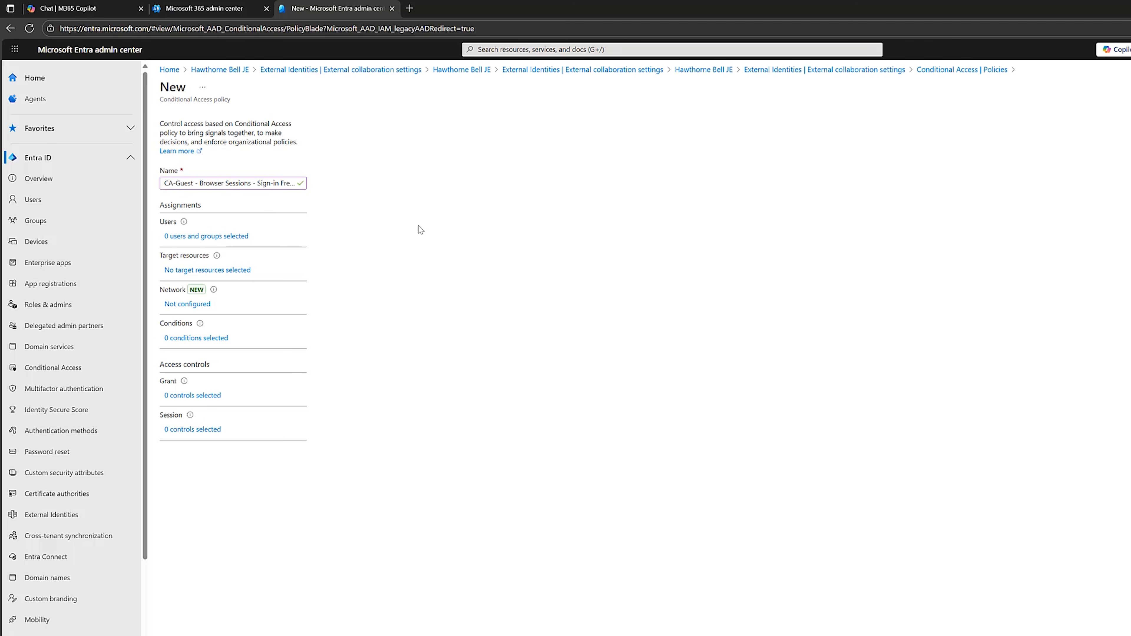
Include guest or external users in the policy, selecting all six guest and external user types.
{"action": "left_click", "coordinate": [236, 241]}
{"action": "left_click", "coordinate": [329, 245]}
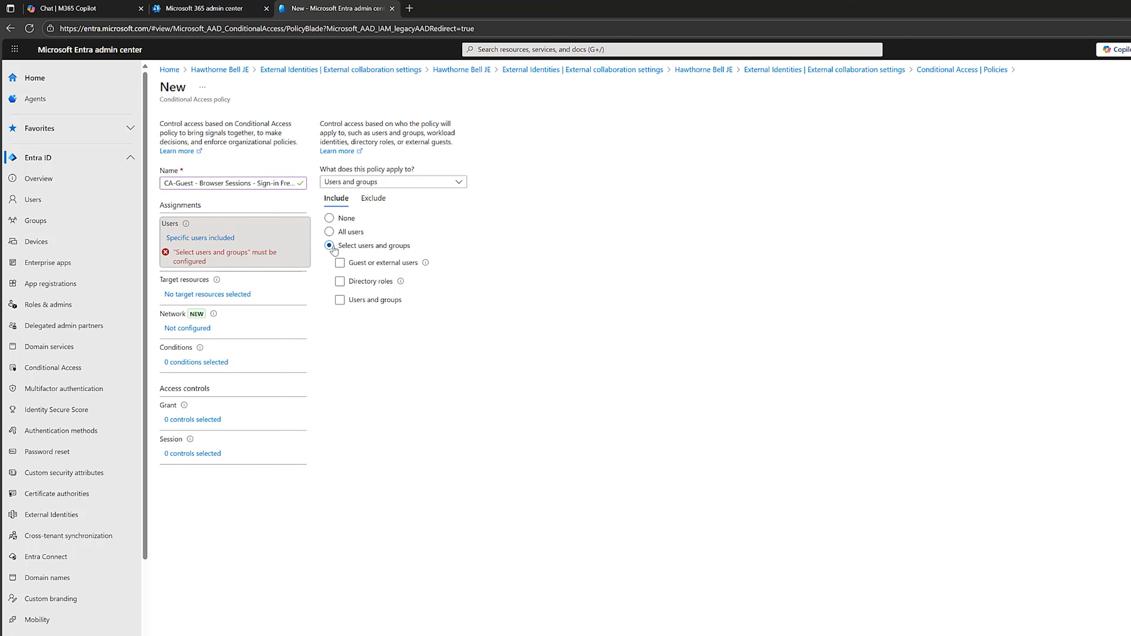
{"action": "left_click", "coordinate": [340, 262]}
{"action": "left_click", "coordinate": [379, 283]}
{"action": "left_click", "coordinate": [378, 297]}
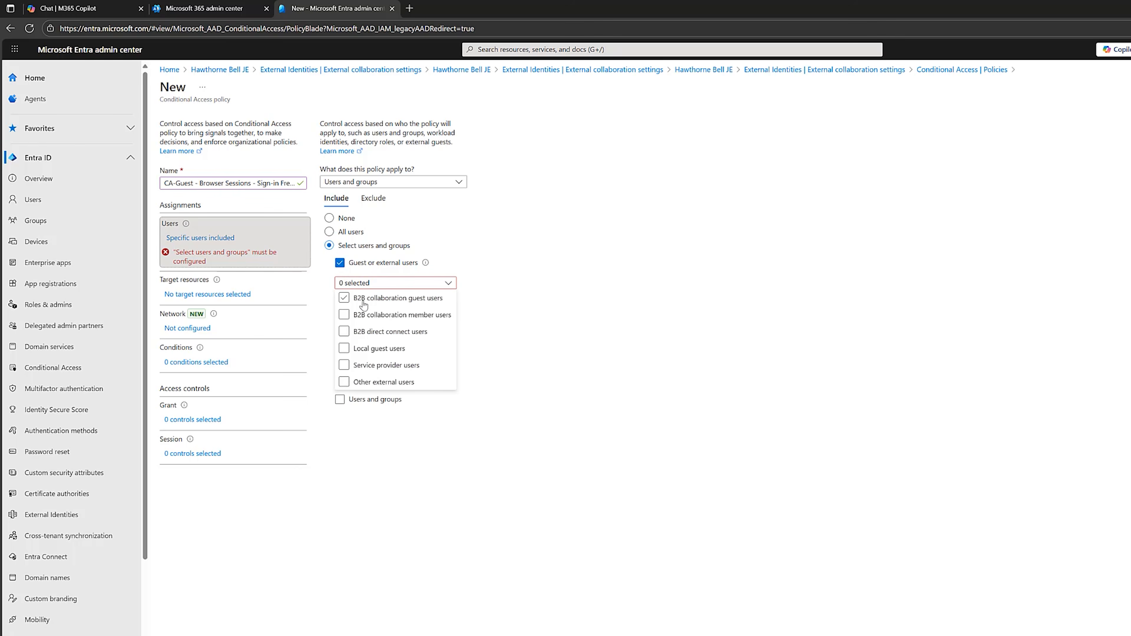
{"action": "left_click", "coordinate": [359, 314]}
{"action": "left_click", "coordinate": [352, 332]}
{"action": "left_click", "coordinate": [350, 348]}
{"action": "left_click", "coordinate": [350, 365]}
{"action": "left_click", "coordinate": [352, 385]}
{"action": "left_click", "coordinate": [425, 217]}
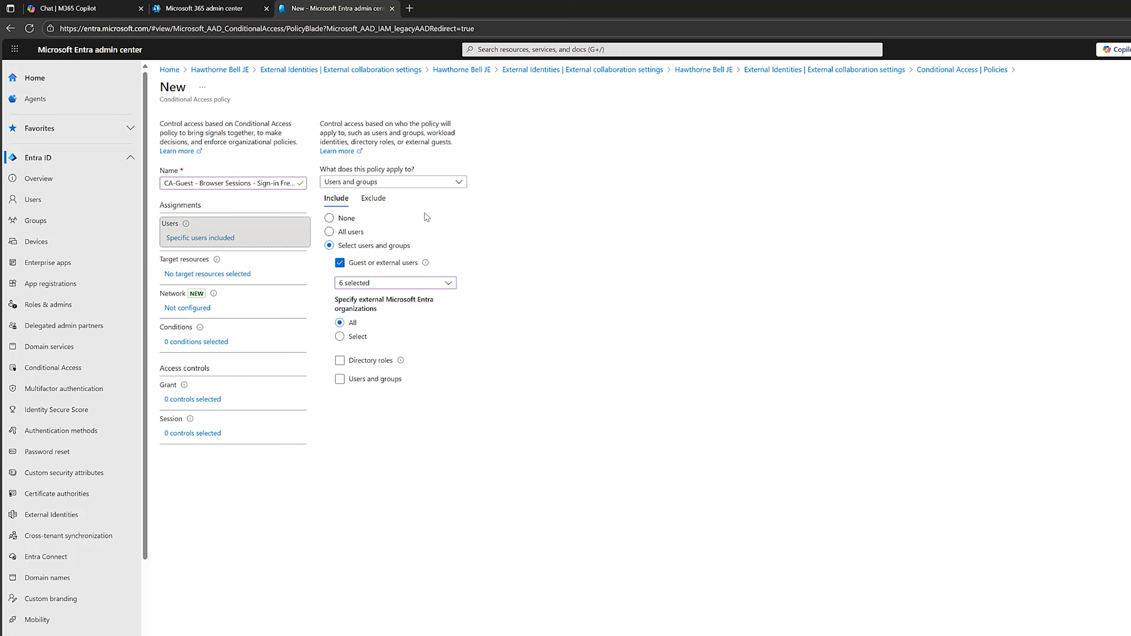
Exclude the CA - Break Glass group from the policy's users.
{"action": "left_click", "coordinate": [371, 200]}
{"action": "left_click", "coordinate": [340, 278]}
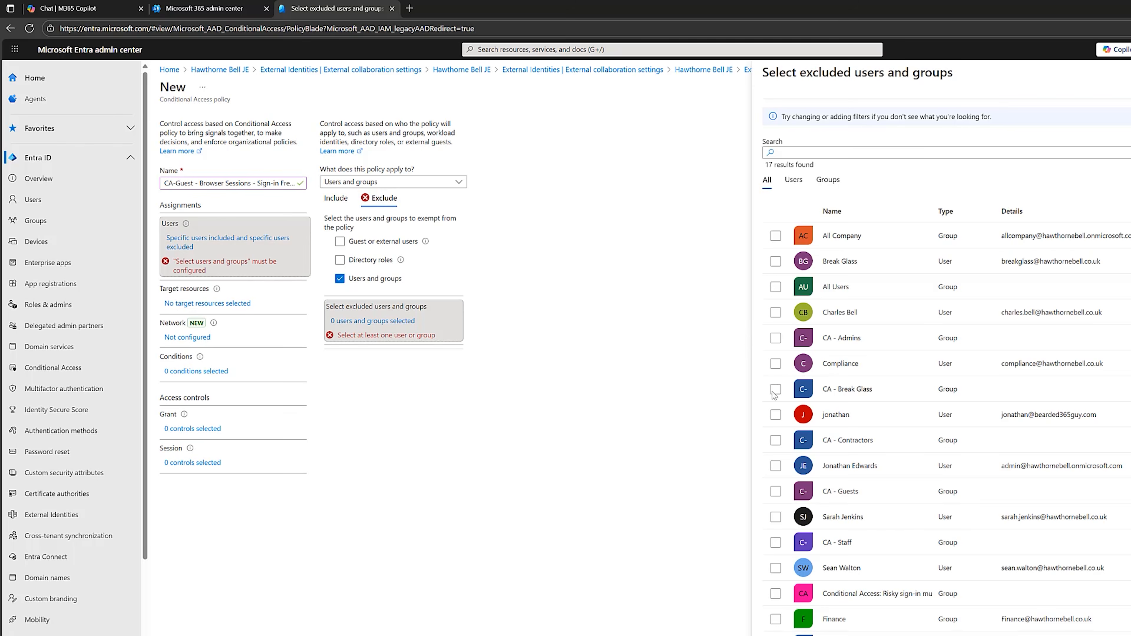
{"action": "left_click", "coordinate": [775, 389]}
{"action": "left_click", "coordinate": [776, 628]}
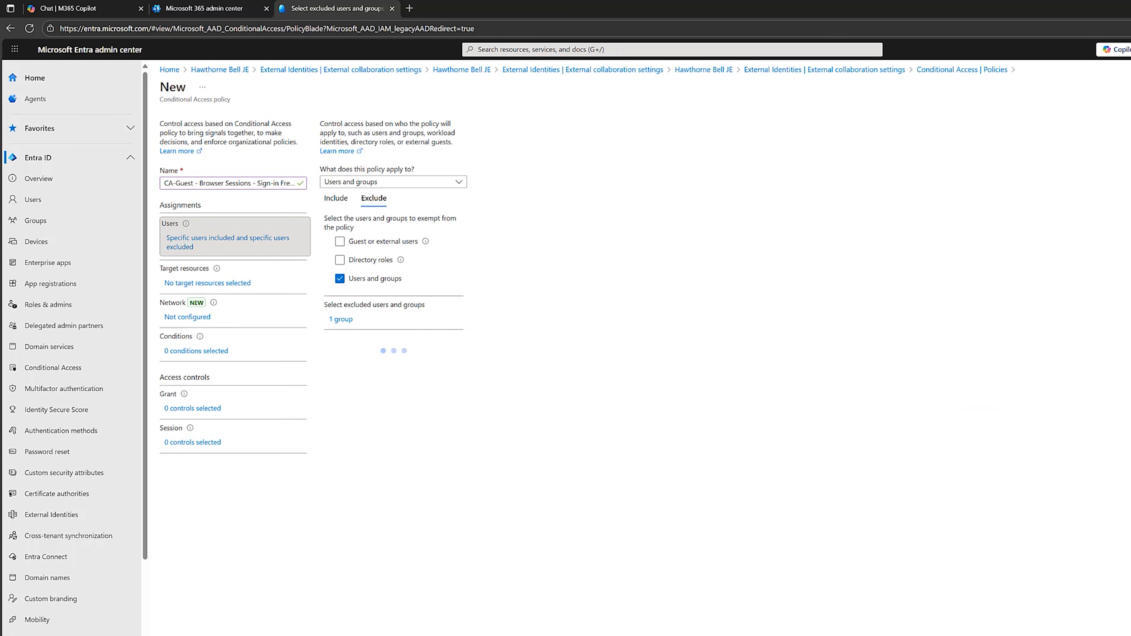
Target all resources (formerly 'All cloud apps') in the policy.
{"action": "left_click", "coordinate": [231, 283]}
{"action": "left_click", "coordinate": [329, 253]}
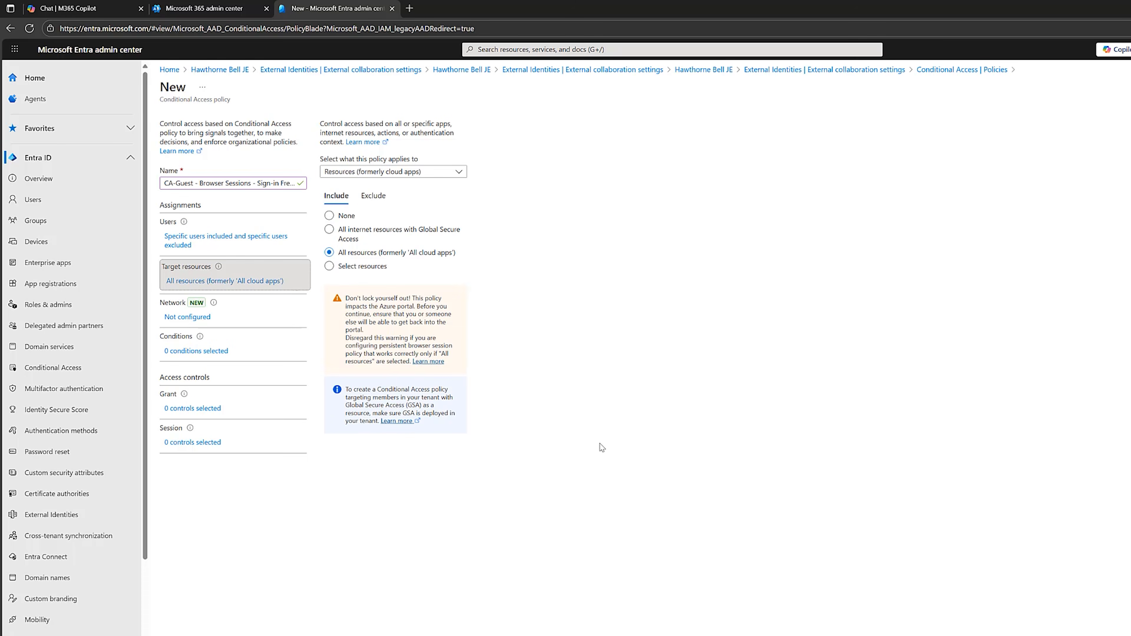
Enable the sign-in frequency session control with periodic reauthentication every 4 hours.
{"action": "left_click", "coordinate": [187, 442]}
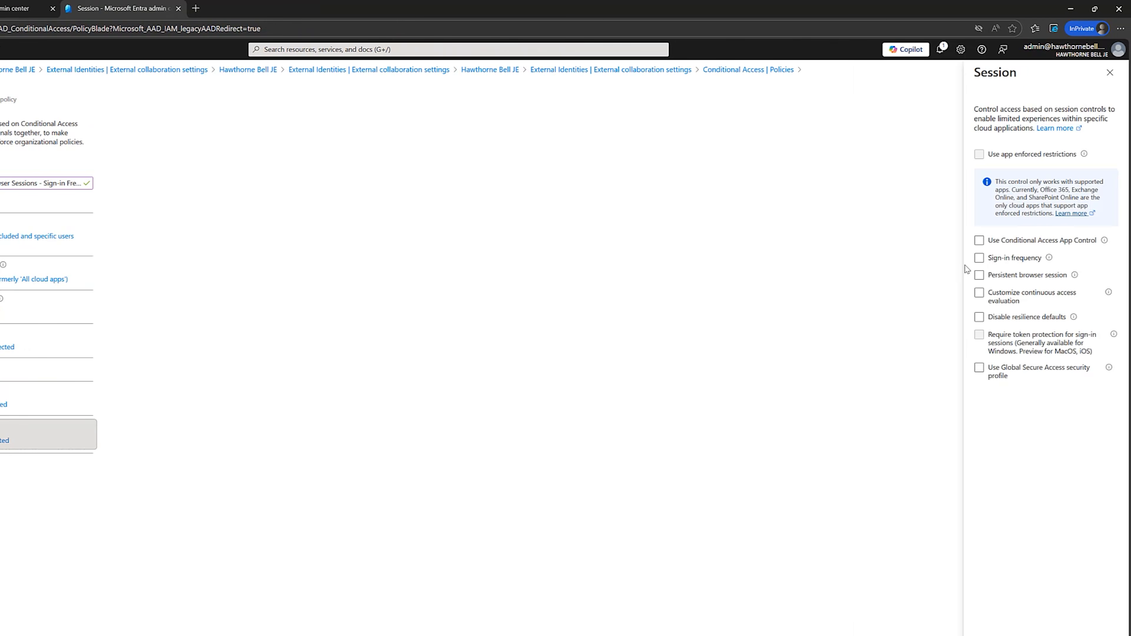
{"action": "left_click", "coordinate": [979, 258]}
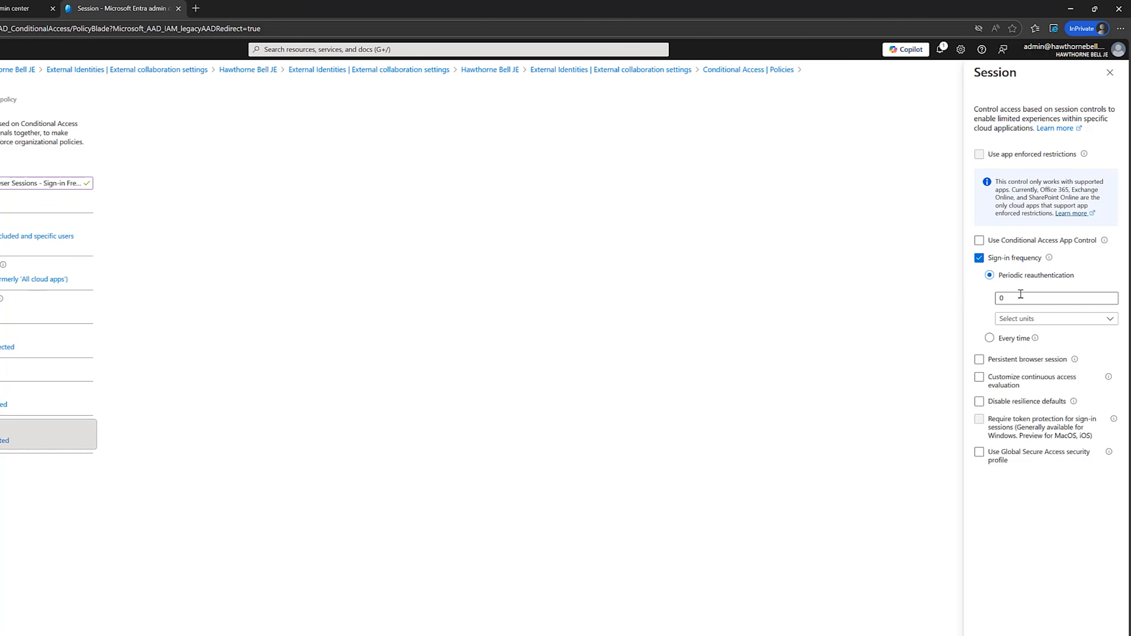
{"action": "double_click", "coordinate": [1001, 298]}
{"action": "left_click", "coordinate": [1040, 320]}
{"action": "left_click", "coordinate": [1027, 337]}
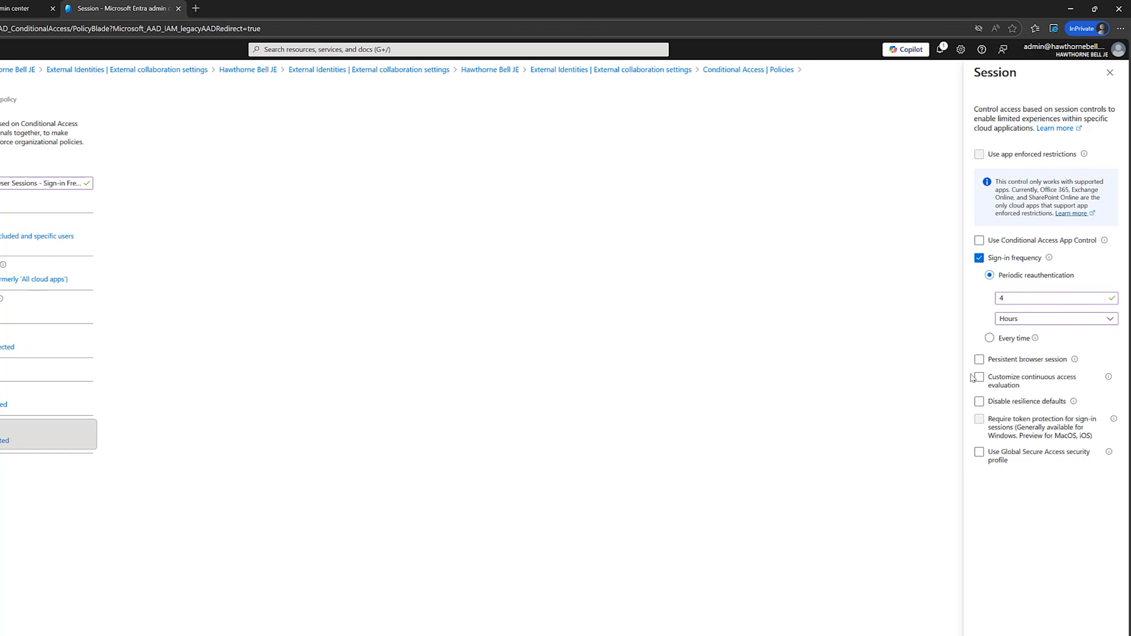
Set persistent browser session to Never persistent, then create the policy in Report-only mode.
{"action": "left_click", "coordinate": [979, 360]}
{"action": "left_click", "coordinate": [1009, 391]}
{"action": "left_click", "coordinate": [1004, 421]}
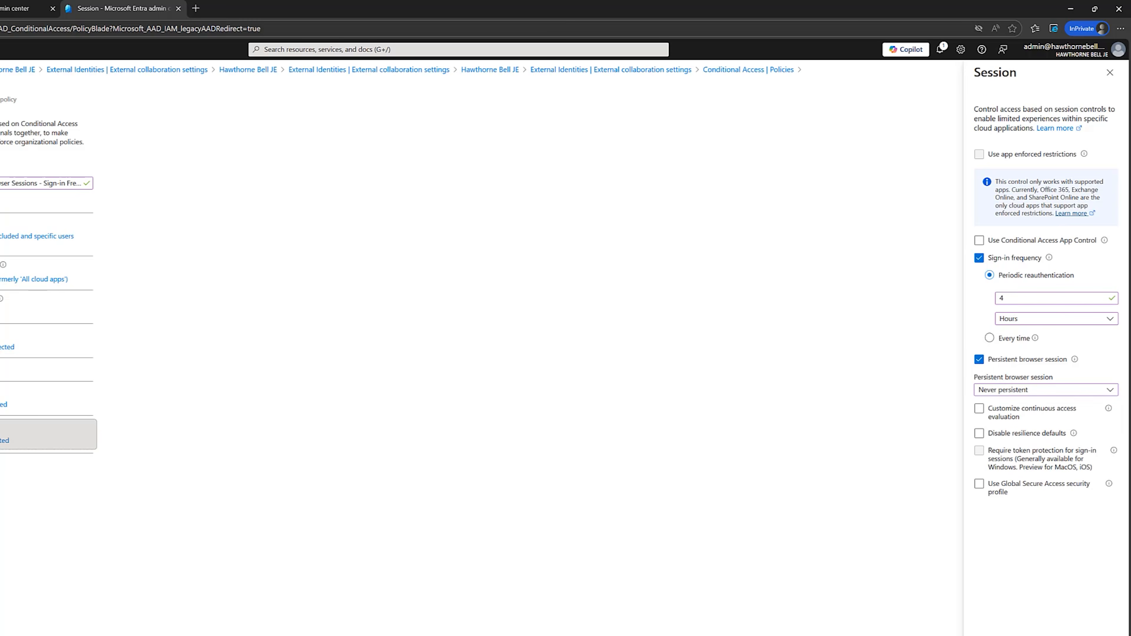
{"action": "left_click", "coordinate": [1010, 631]}
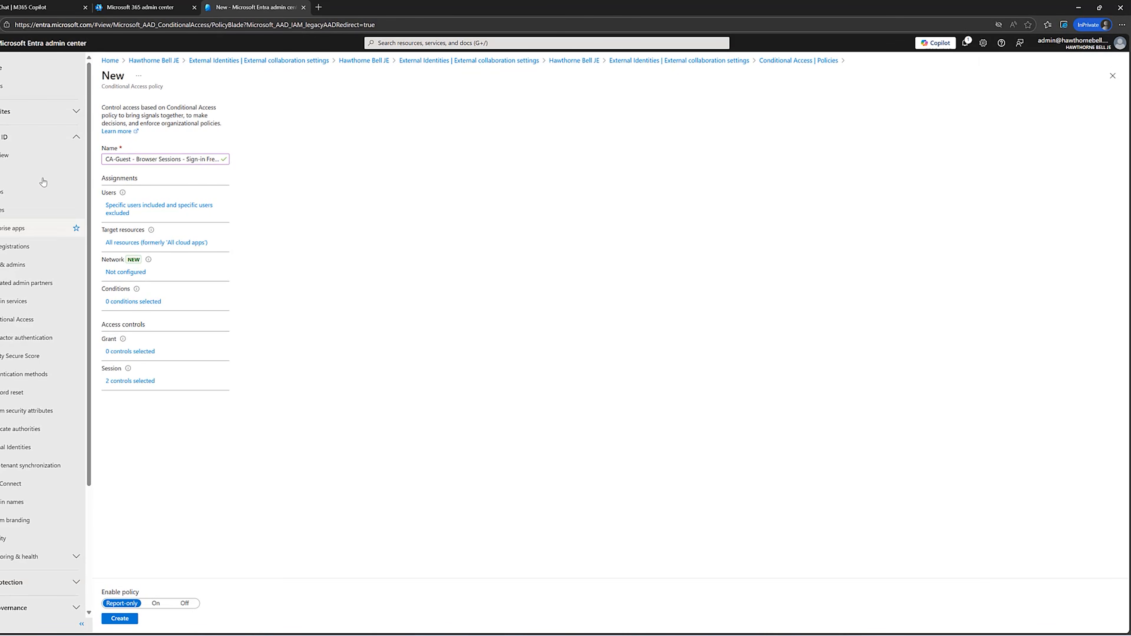
{"action": "left_click", "coordinate": [128, 618]}
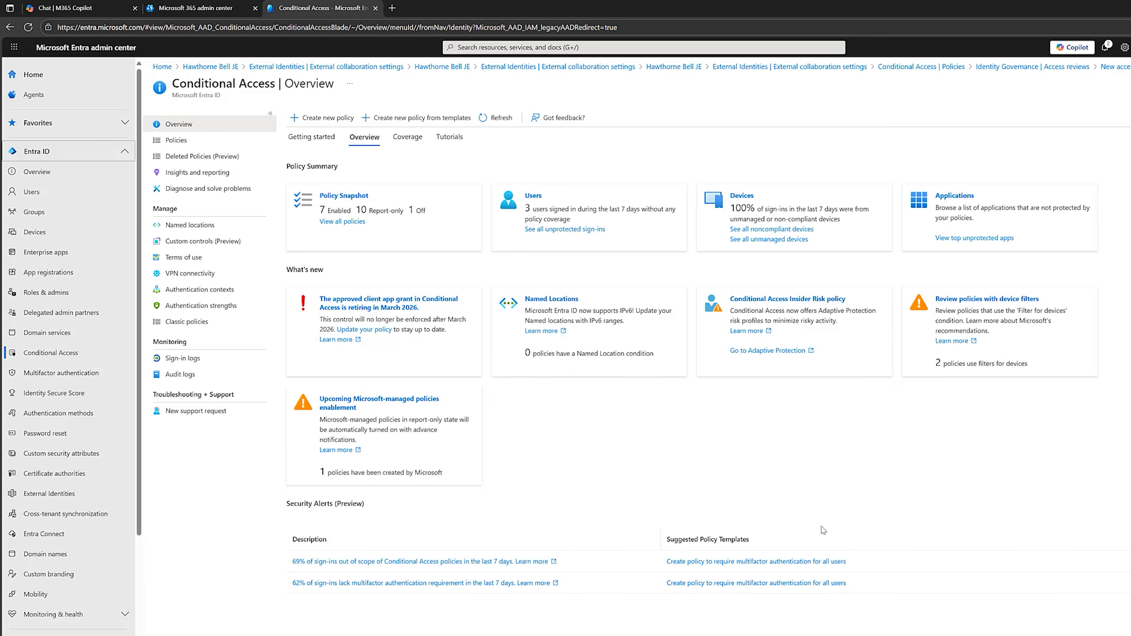
Start a new Identity Governance access review of Teams + Groups scoped to all Microsoft 365 groups with guest users.
{"action": "left_click", "coordinate": [126, 152]}
{"action": "left_click", "coordinate": [129, 208]}
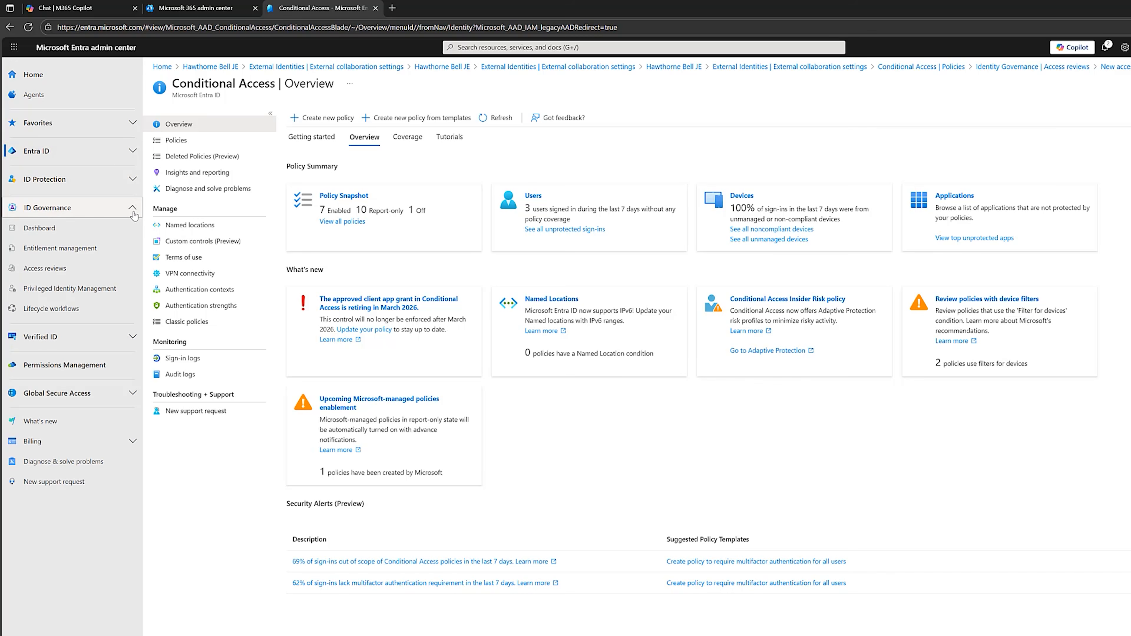
{"action": "left_click", "coordinate": [44, 268]}
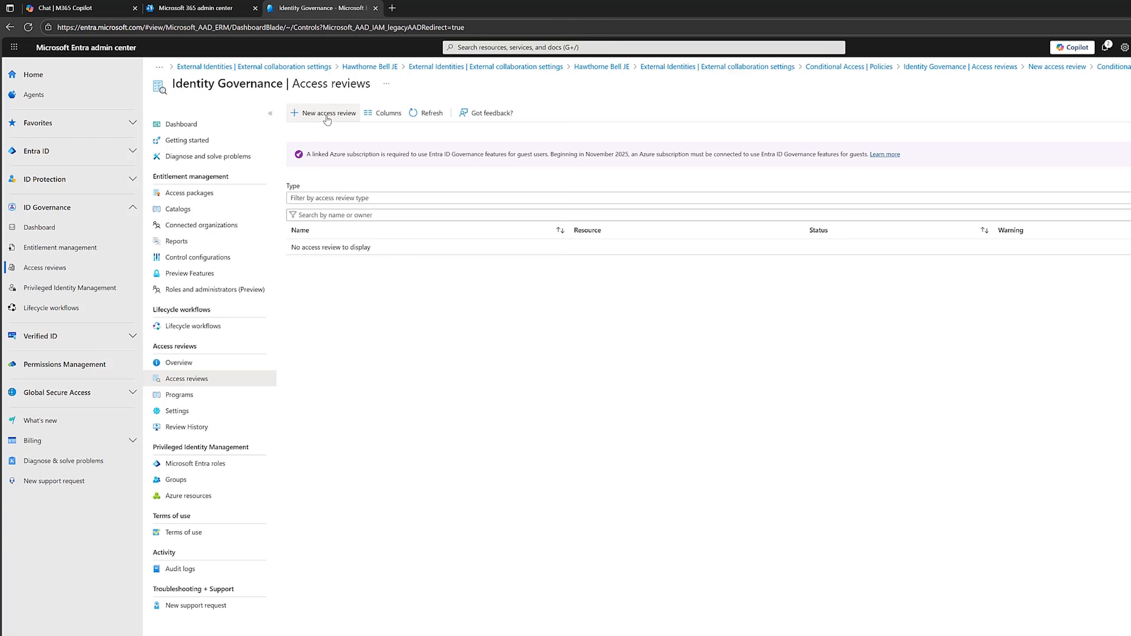
{"action": "left_click", "coordinate": [314, 113]}
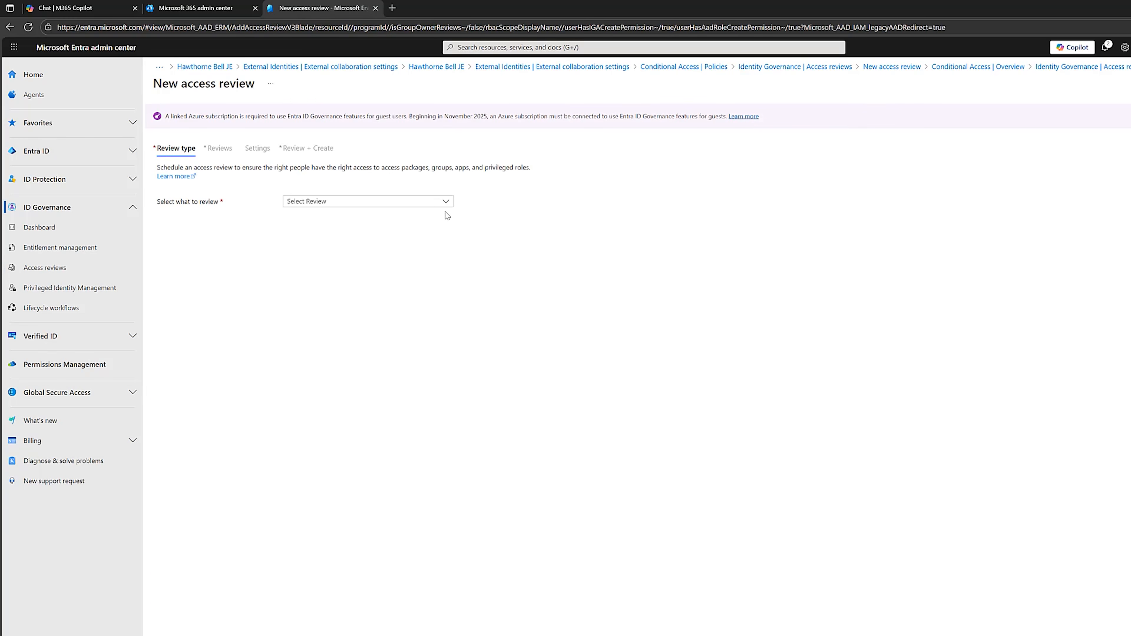
{"action": "left_click", "coordinate": [445, 203]}
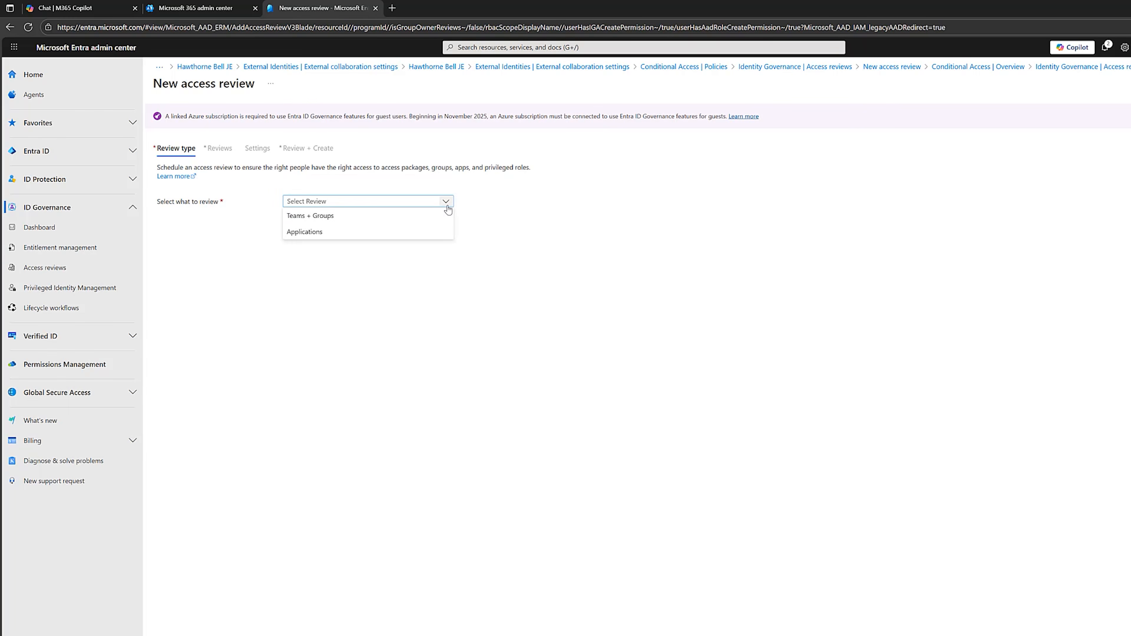
{"action": "left_click", "coordinate": [380, 220]}
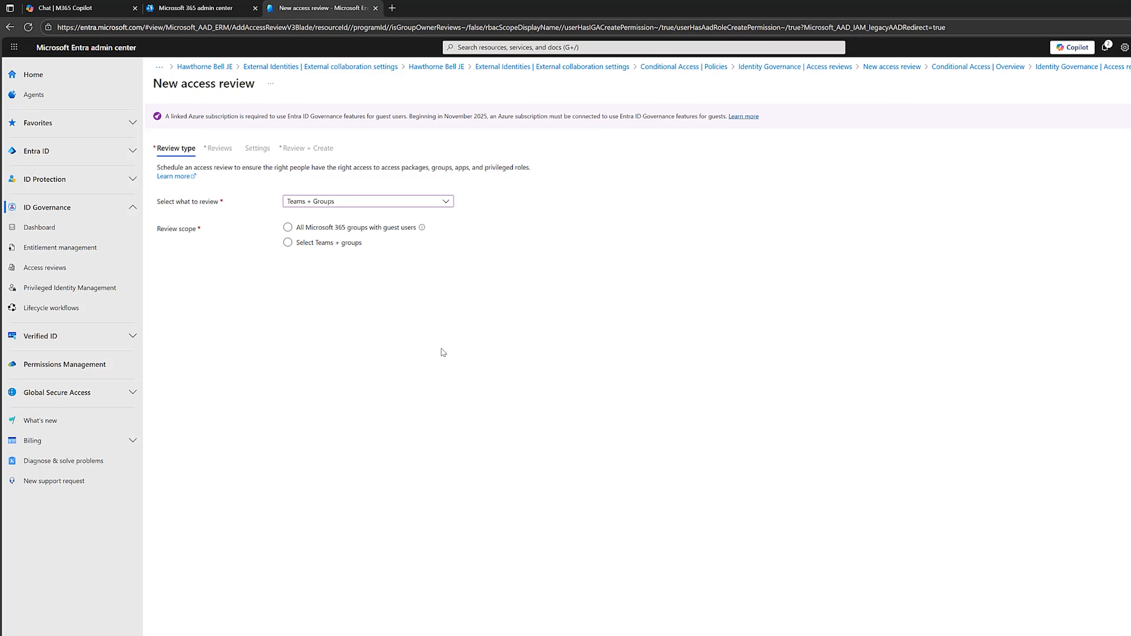
{"action": "left_click", "coordinate": [288, 228]}
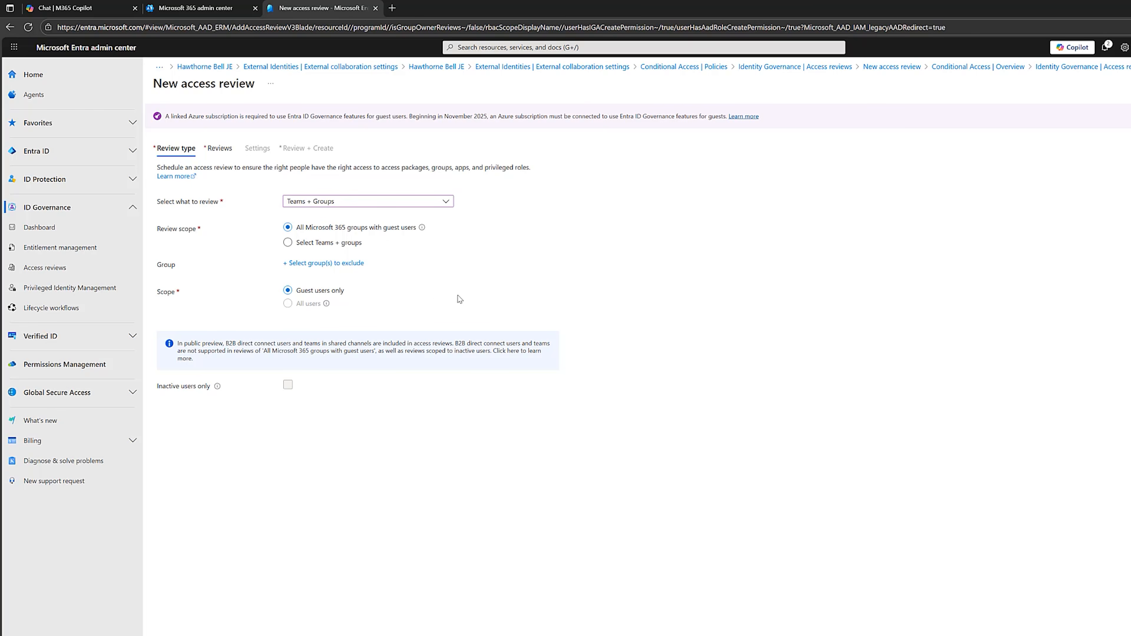
{"action": "left_click", "coordinate": [196, 634]}
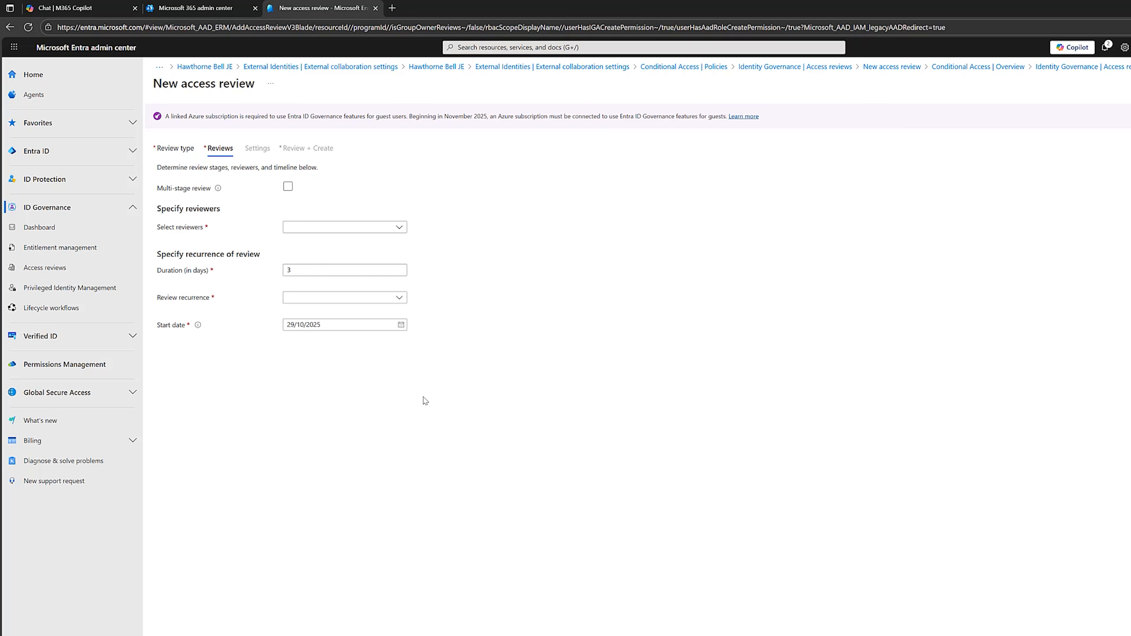
Set the review's reviewers to Group owner(s), duration to 5 days and recurrence to Quarterly.
{"action": "left_click", "coordinate": [396, 228]}
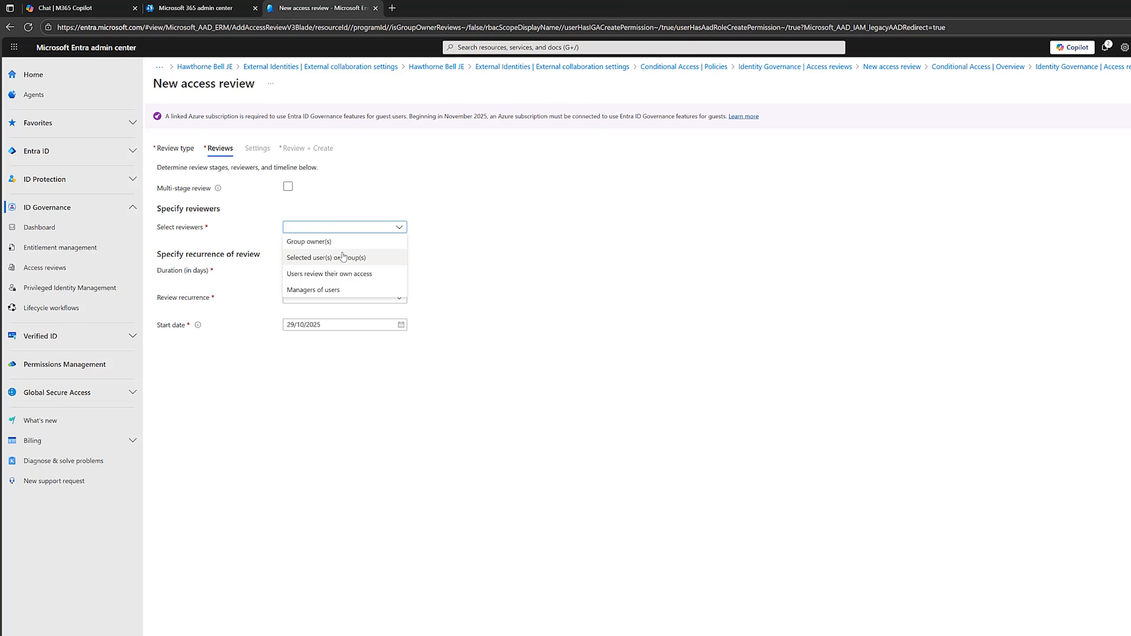
{"action": "left_click", "coordinate": [307, 242]}
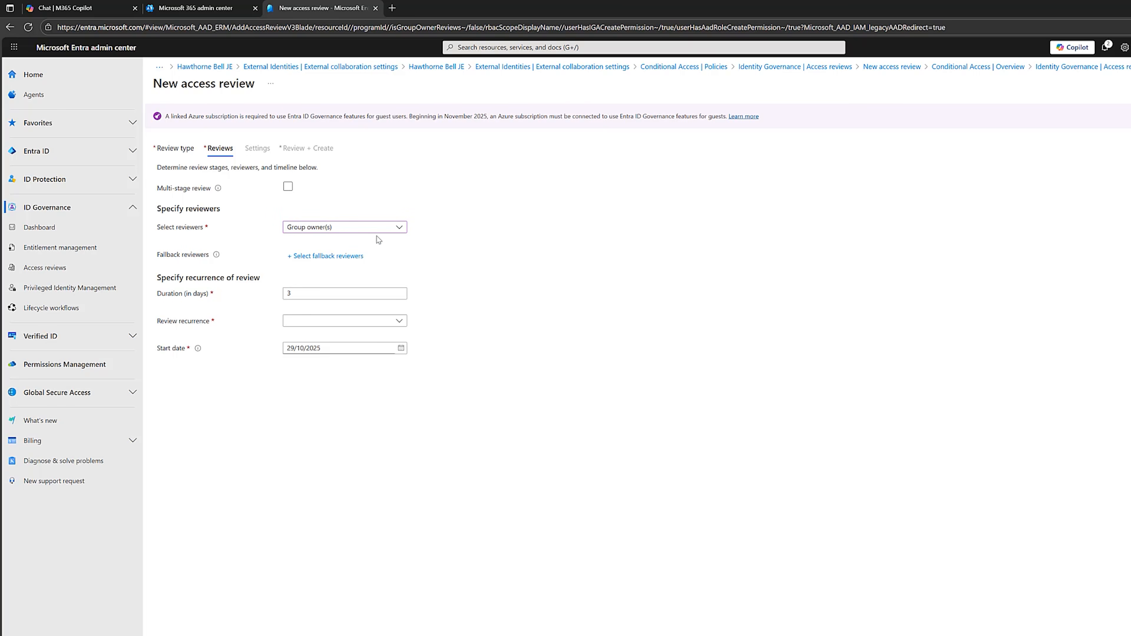
{"action": "left_click_drag", "start_coordinate": [300, 294], "coordinate": [276, 292]}
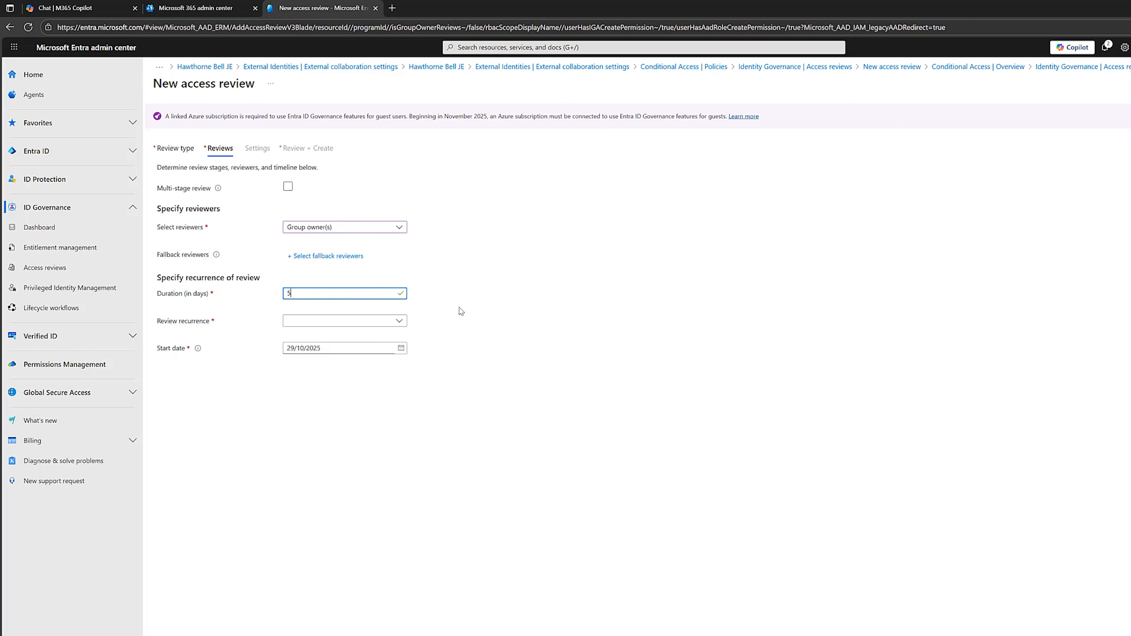
{"action": "left_click", "coordinate": [401, 321]}
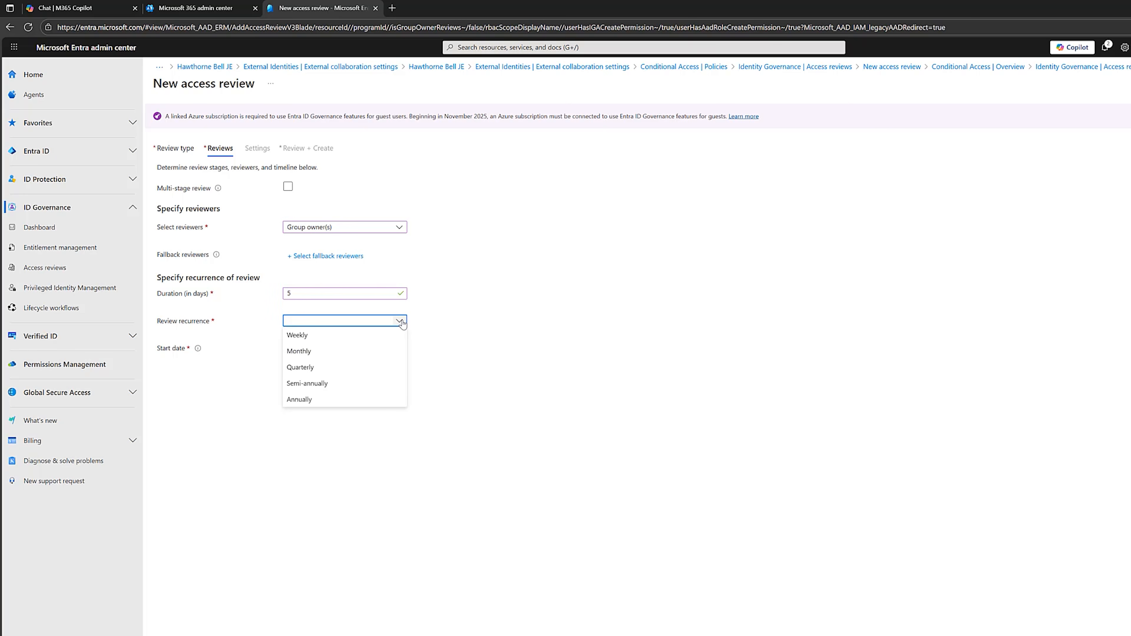
{"action": "left_click", "coordinate": [343, 368]}
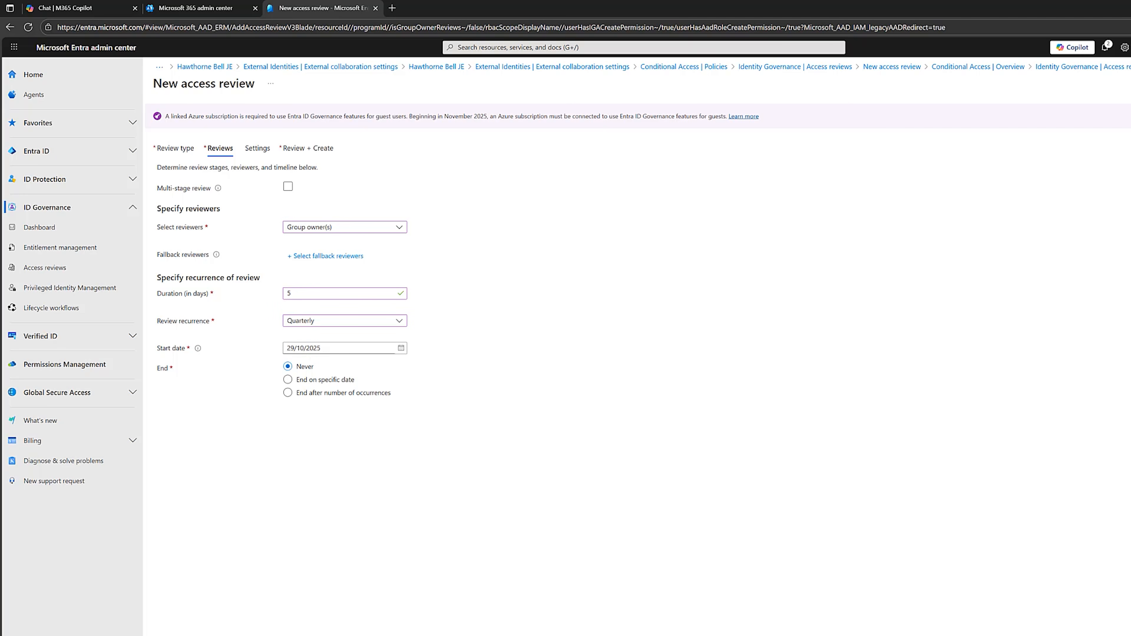
{"action": "left_click", "coordinate": [285, 635]}
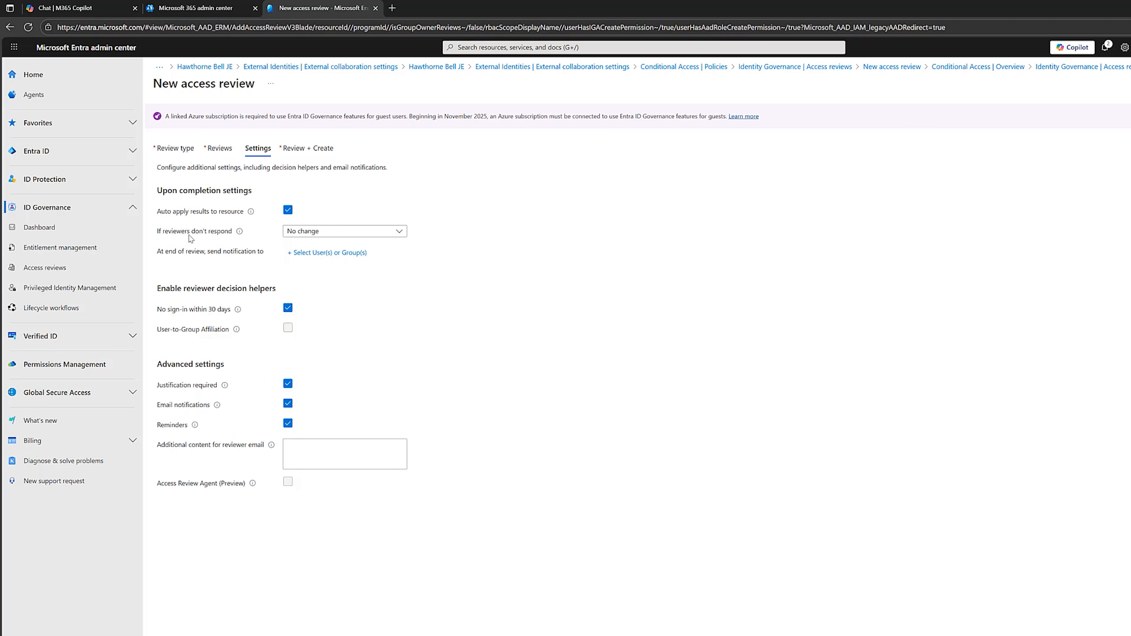
Set the review to Remove access if reviewers don't respond.
{"action": "left_click", "coordinate": [399, 232]}
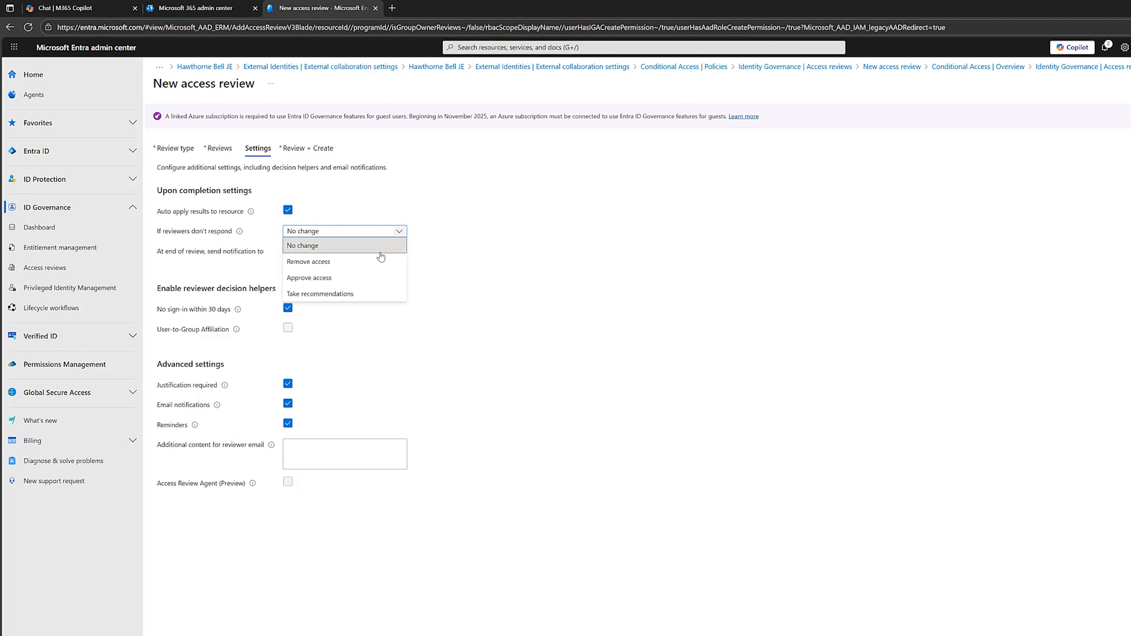
{"action": "left_click", "coordinate": [321, 258]}
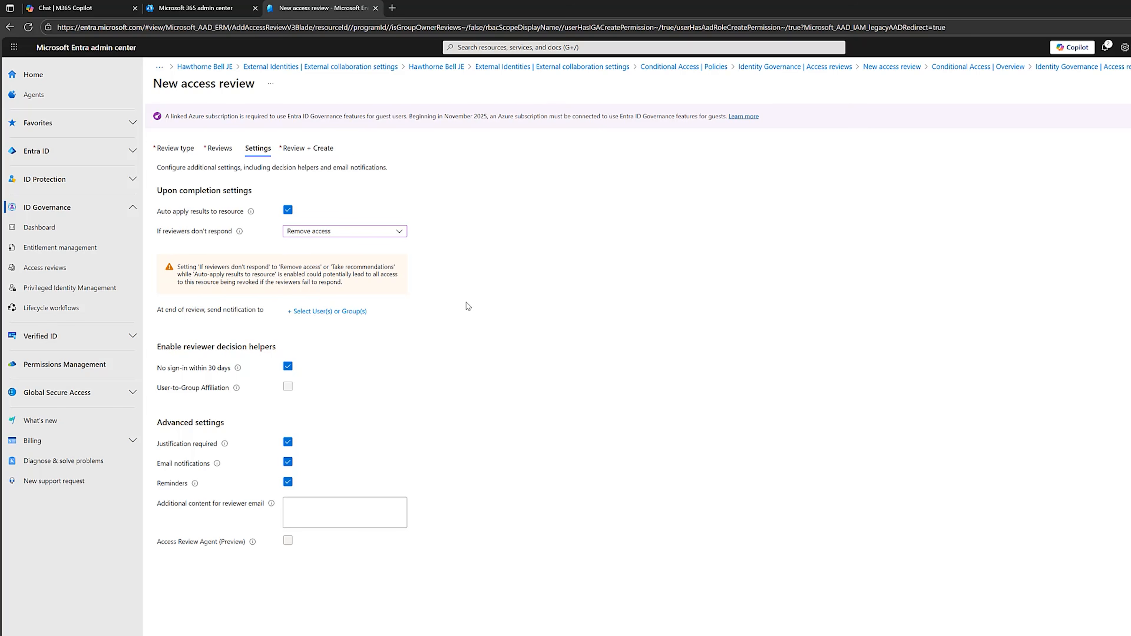
{"action": "left_click", "coordinate": [401, 233]}
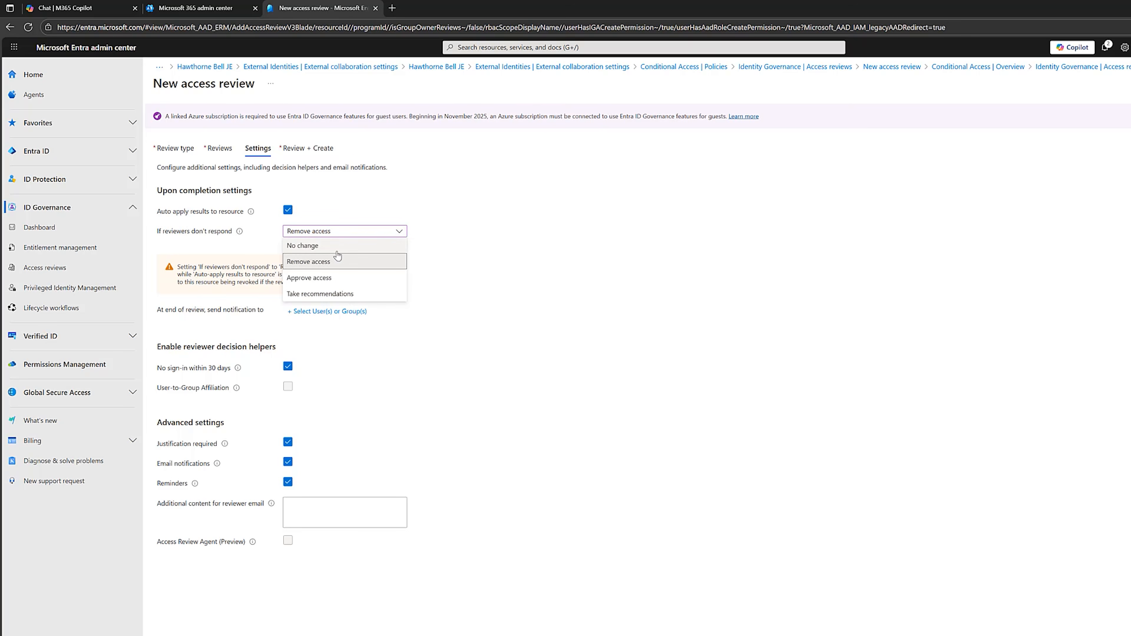
{"action": "left_click", "coordinate": [553, 341]}
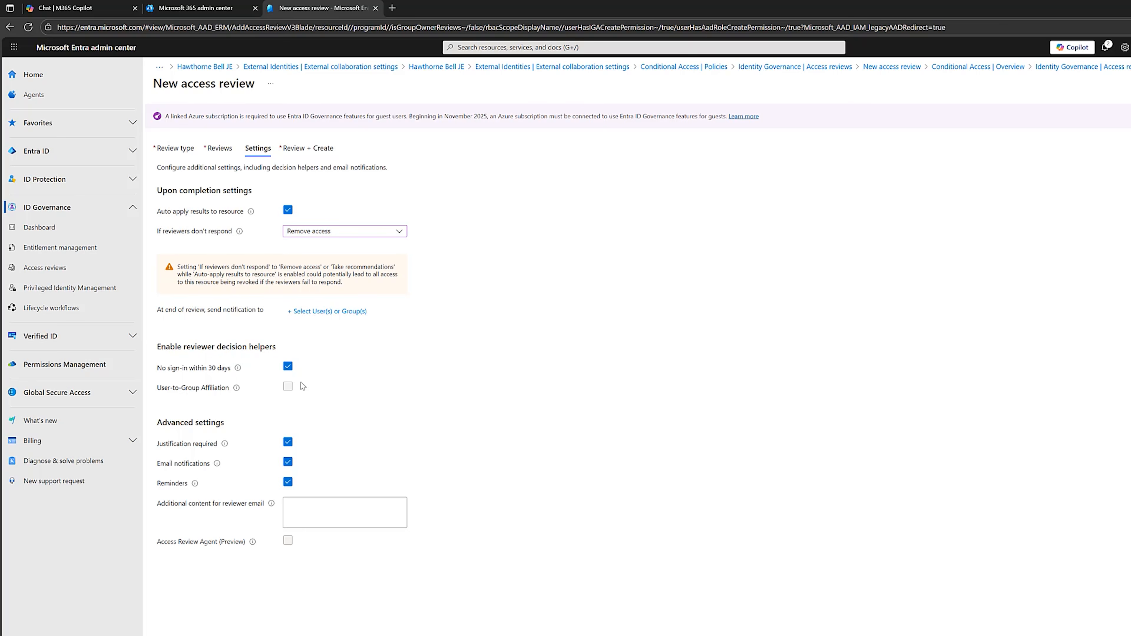
{"action": "left_click", "coordinate": [251, 634]}
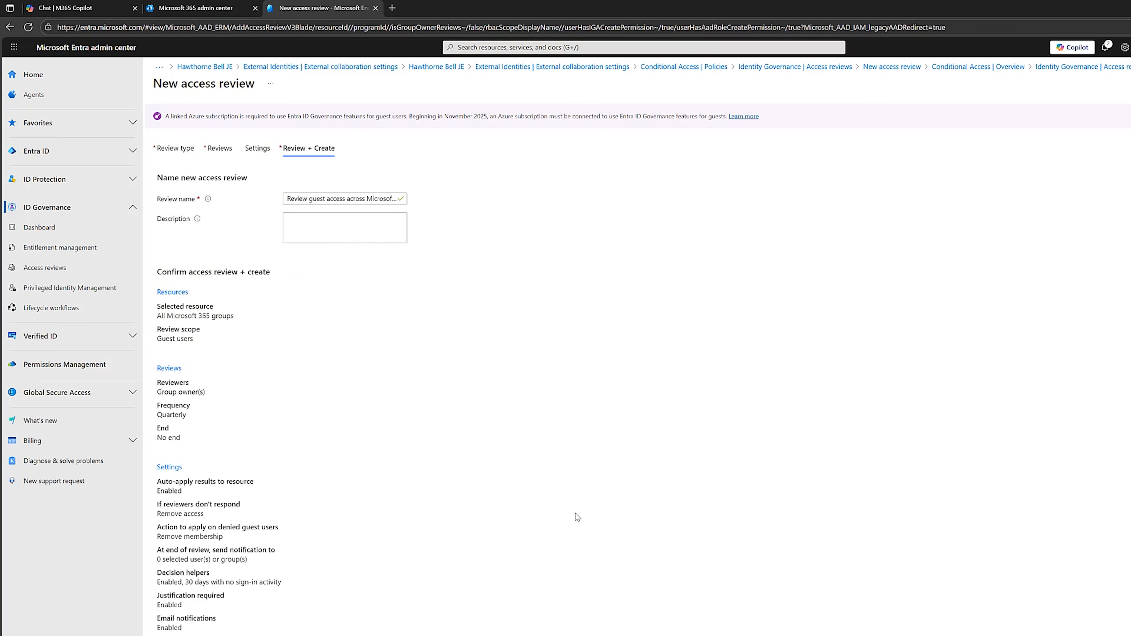
Name the access review "Quarterly Guest Access Review" and create it.
{"action": "left_click_drag", "start_coordinate": [291, 198], "coordinate": [440, 202]}
{"action": "type", "text": "Quarterly Guest Access Review"}
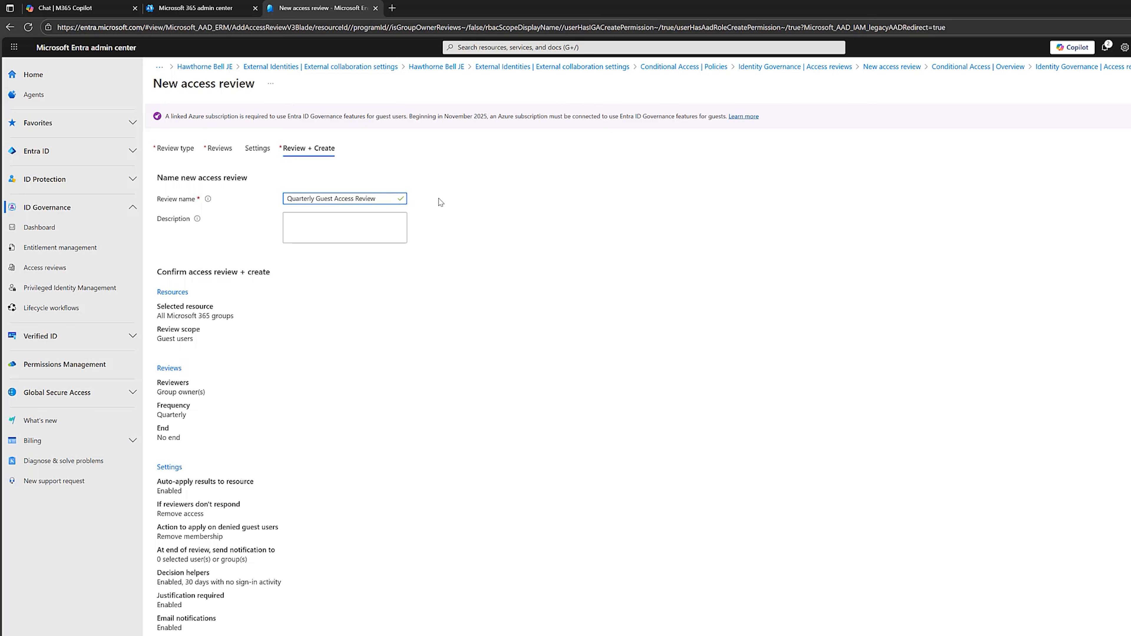
{"action": "left_click", "coordinate": [178, 635]}
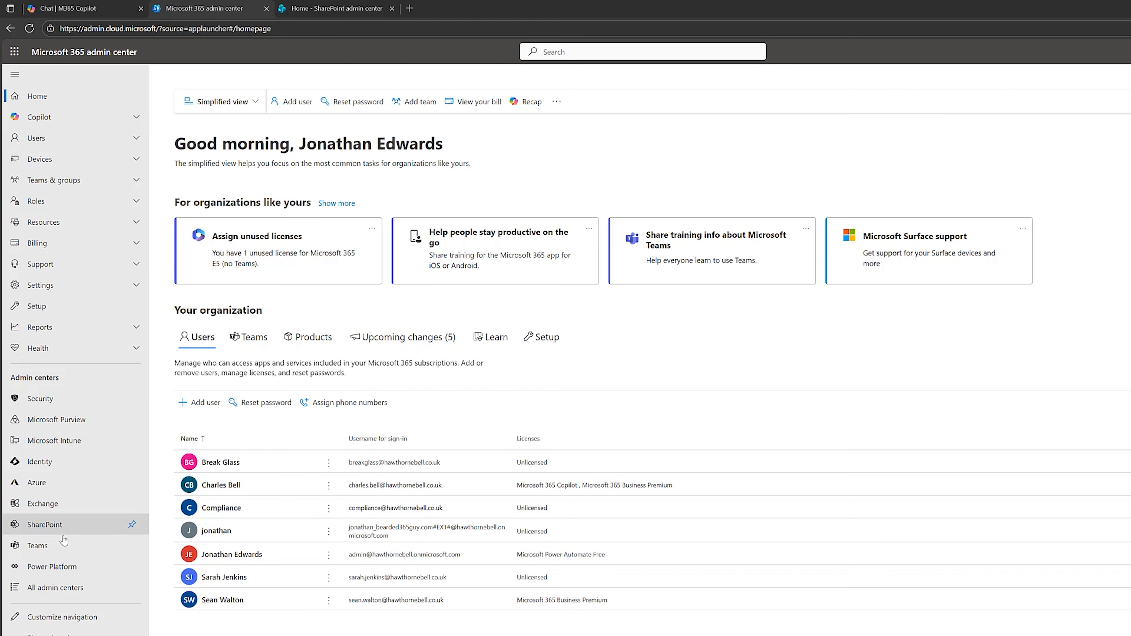
In the SharePoint admin center sharing policies, set external sharing for both SharePoint and OneDrive to New and existing guests.
{"action": "left_click", "coordinate": [324, 4]}
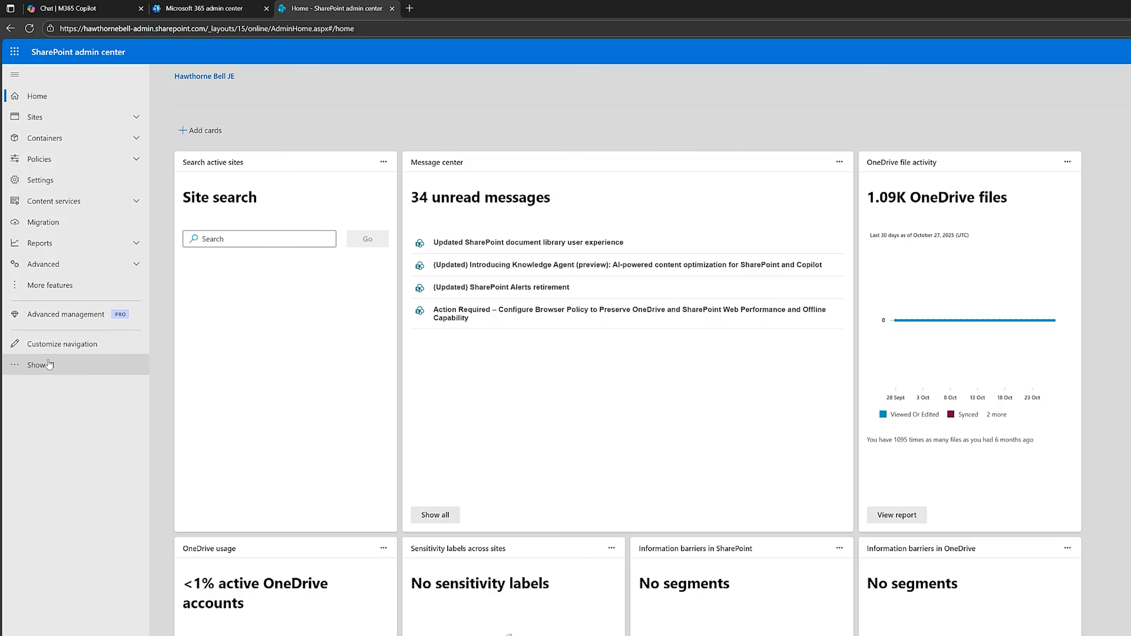
{"action": "left_click", "coordinate": [73, 160]}
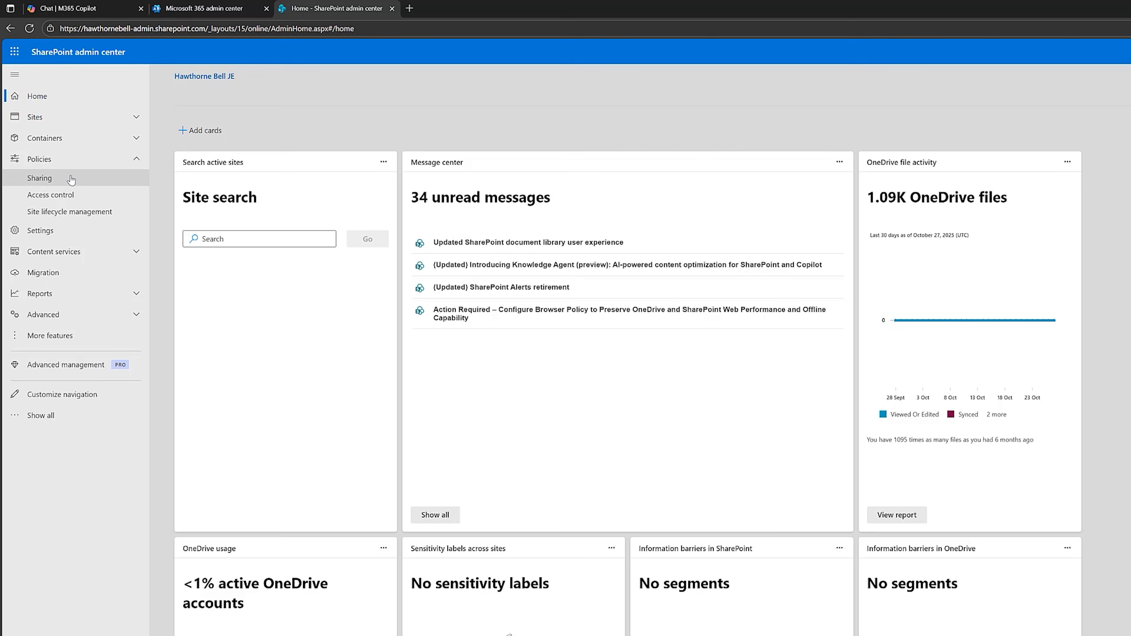
{"action": "left_click", "coordinate": [41, 178]}
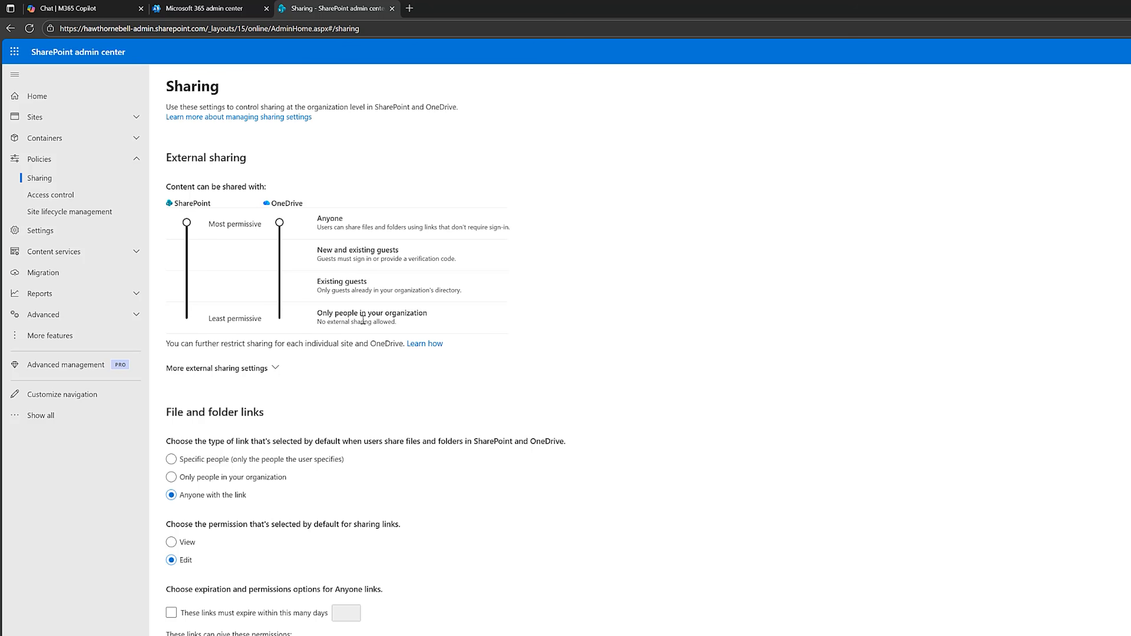
{"action": "left_click", "coordinate": [279, 287]}
{"action": "left_click", "coordinate": [187, 287]}
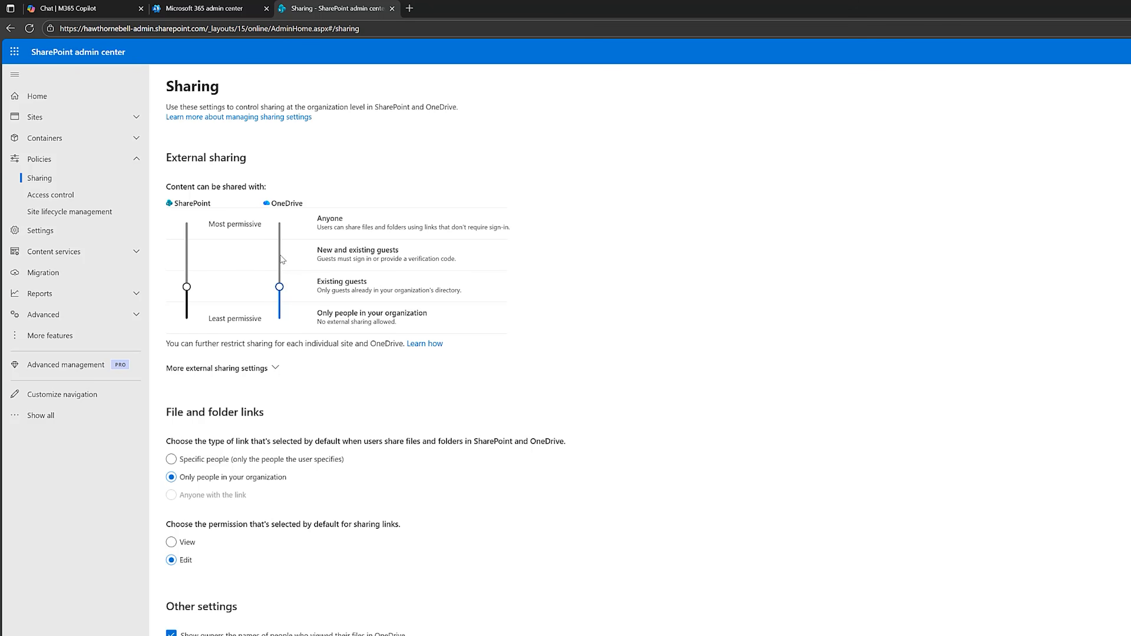
{"action": "left_click", "coordinate": [191, 254]}
{"action": "left_click", "coordinate": [278, 253]}
Enable automatic expiry of guest access to sites and OneDrive after 60 days.
{"action": "left_click", "coordinate": [228, 373]}
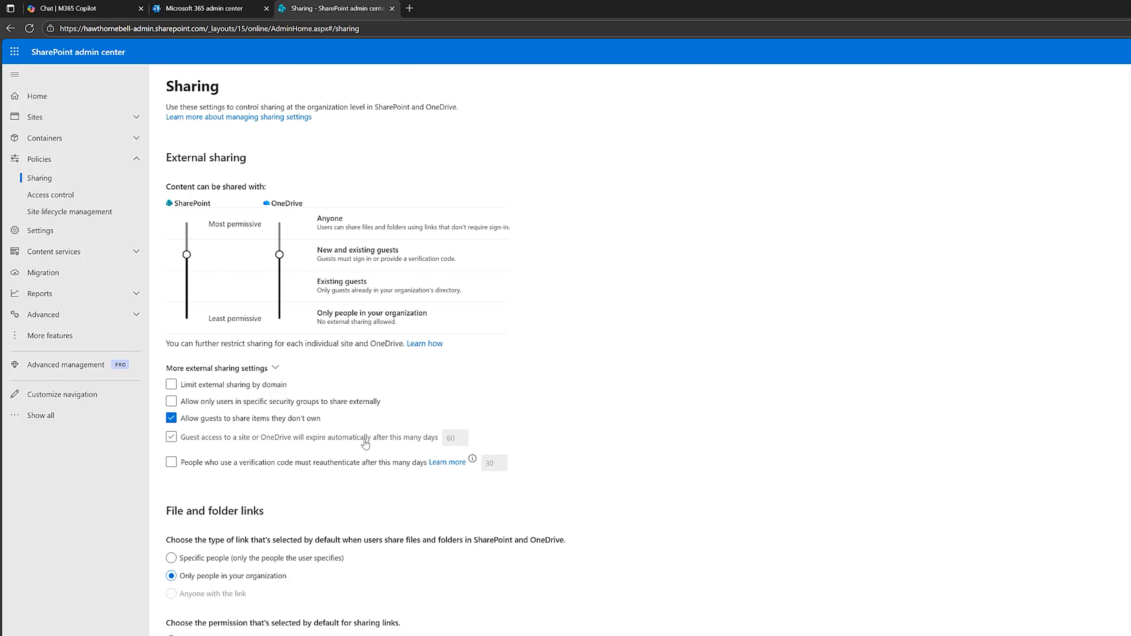
{"action": "left_click", "coordinate": [172, 437]}
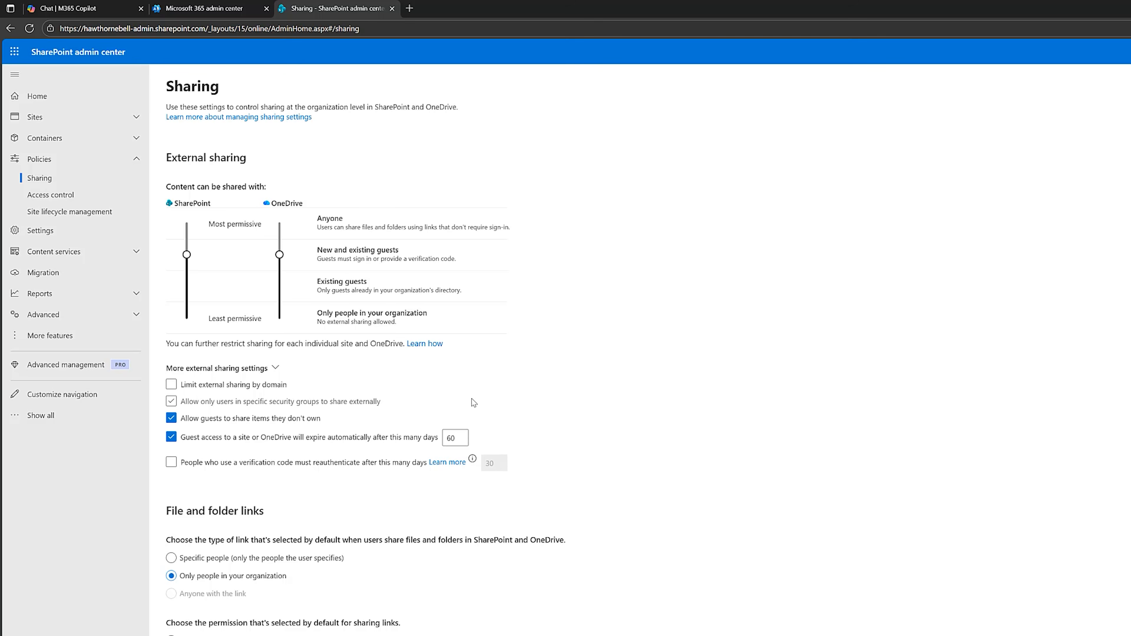
Open the Access control policy for unmanaged devices.
{"action": "left_click", "coordinate": [83, 202]}
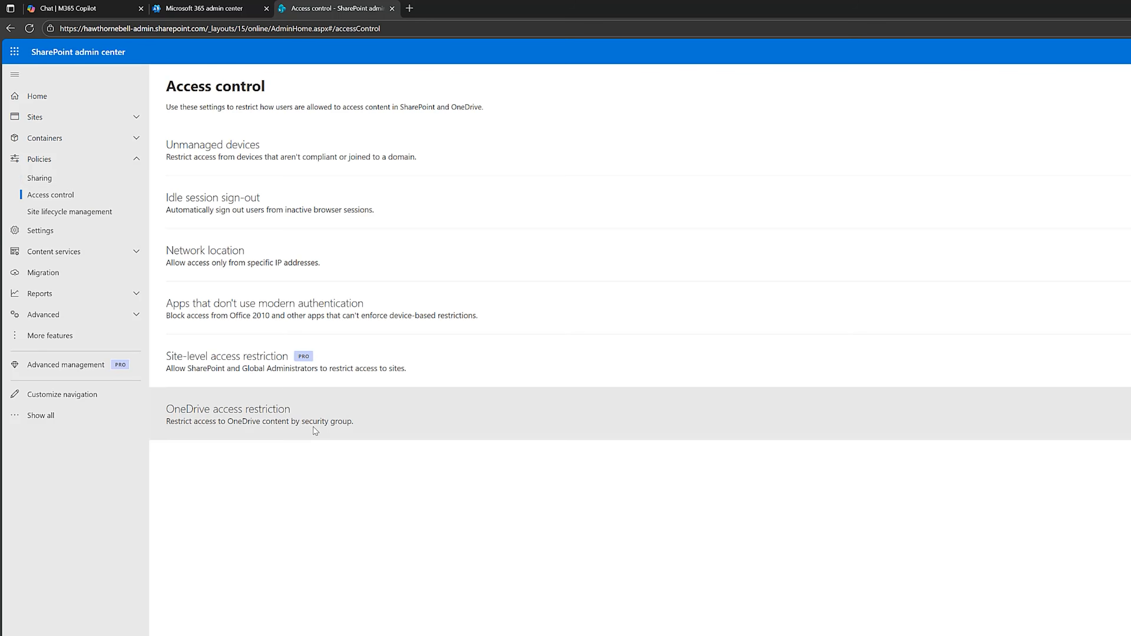
{"action": "left_click", "coordinate": [290, 153]}
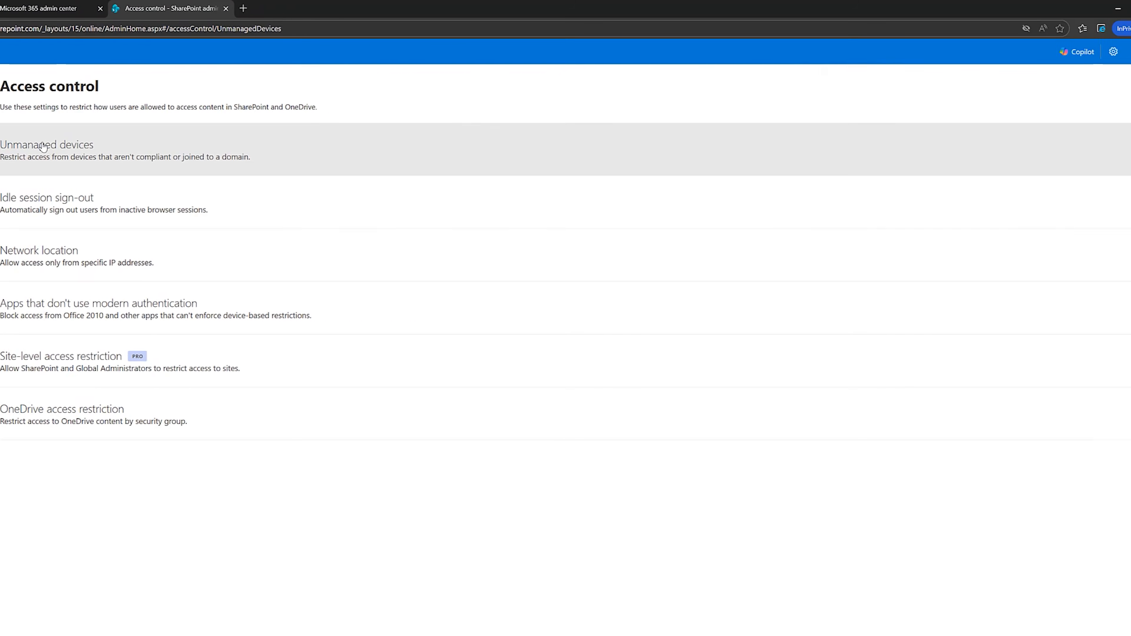